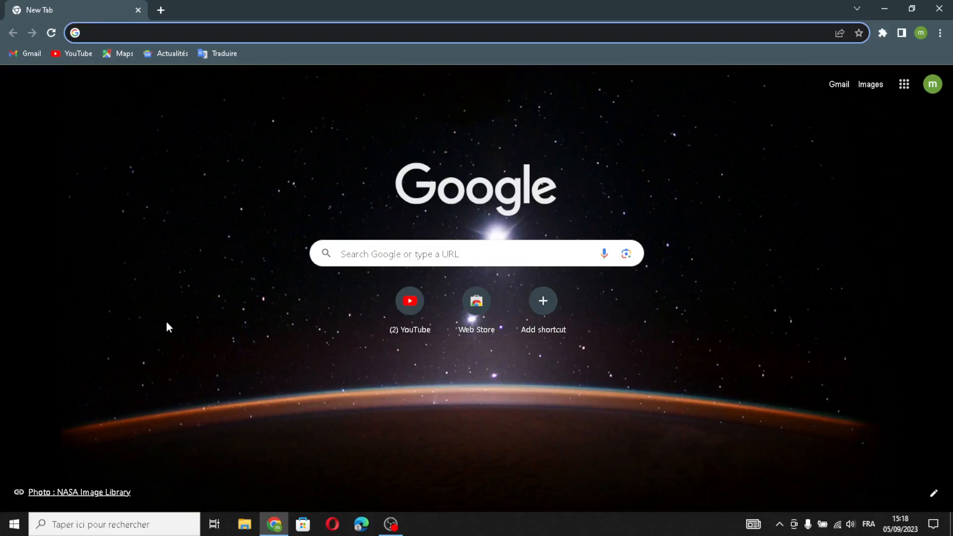
- Search Google for Shopify and open the sponsored "Start Selling Online - Start Selling Anywhere" result
text(s)
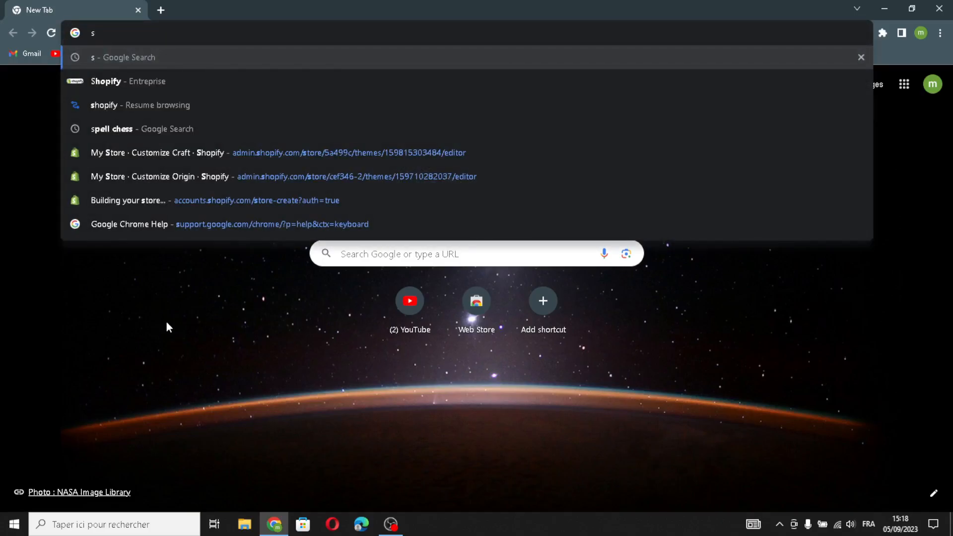
click(256, 79)
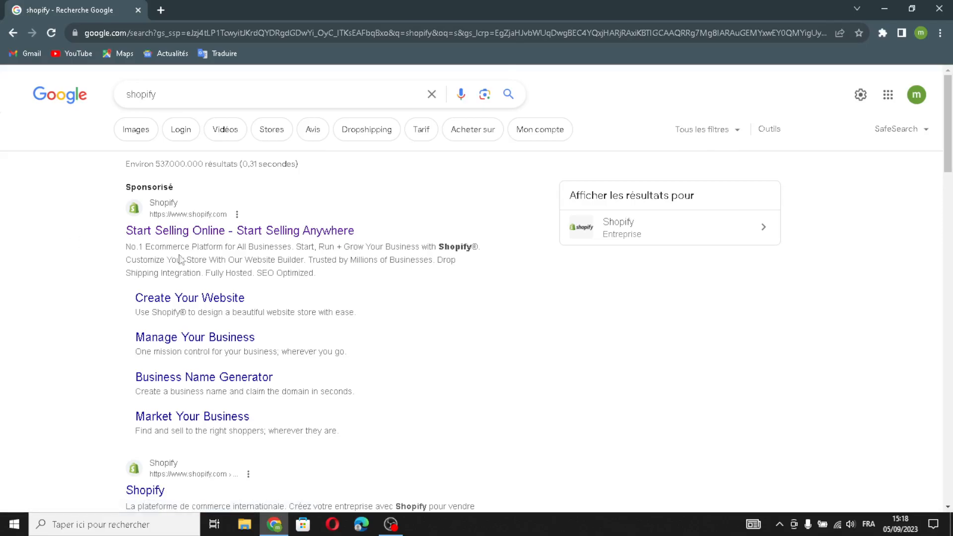
click(155, 229)
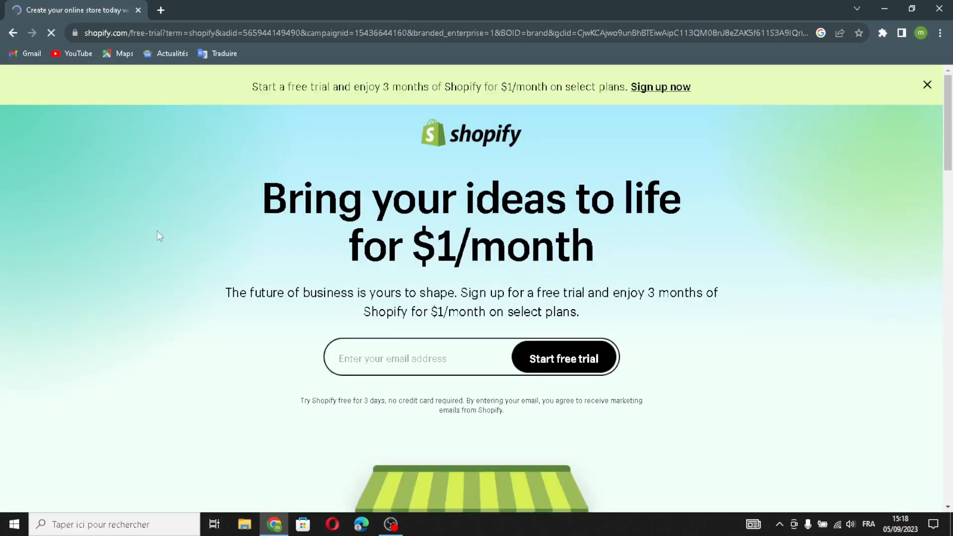
- Enter the account e-mail address on the Shopify landing page and start the free trial
click(369, 357)
click(430, 392)
click(533, 363)
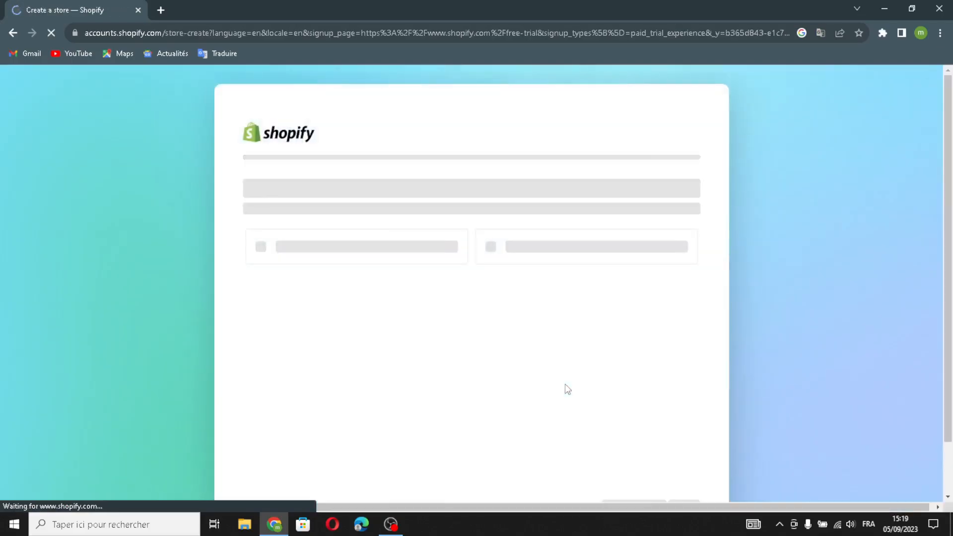
- Skip all the onboarding questions, accept Morocco as the business location and continue with the existing Shopify account
scroll(625, 452, down, 1)
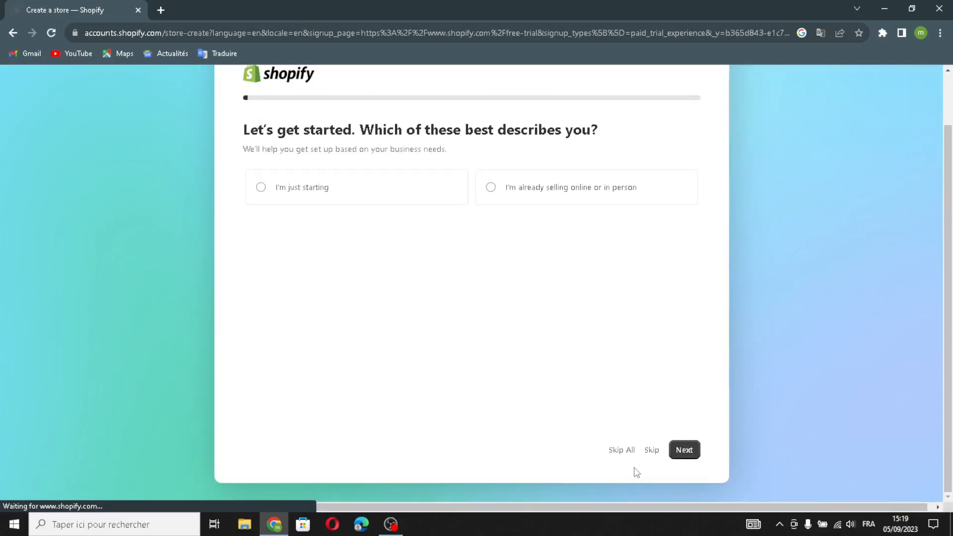
click(620, 450)
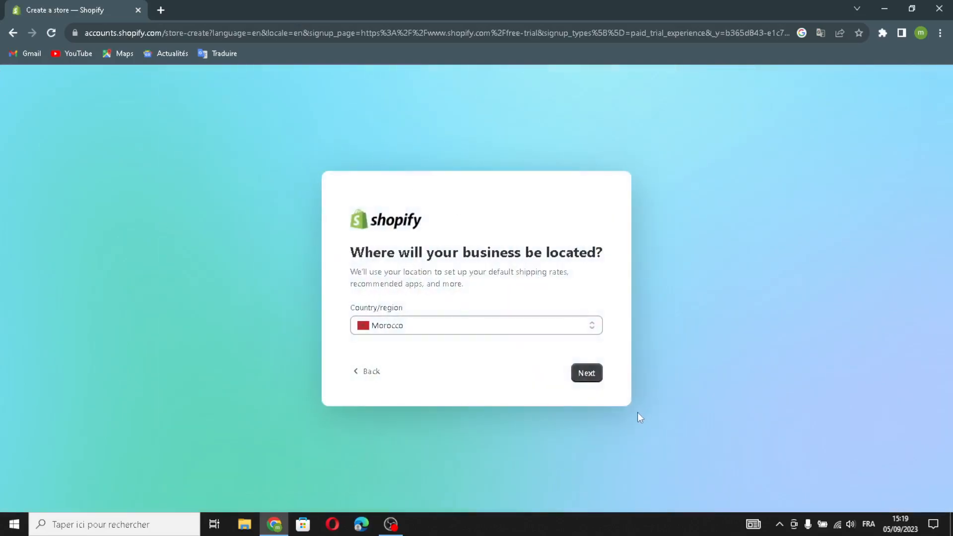
click(587, 377)
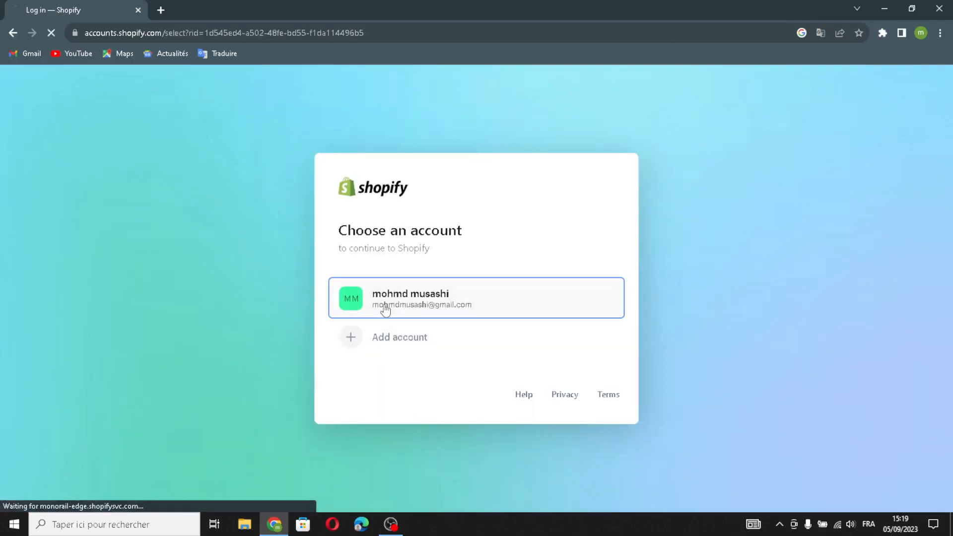
click(386, 309)
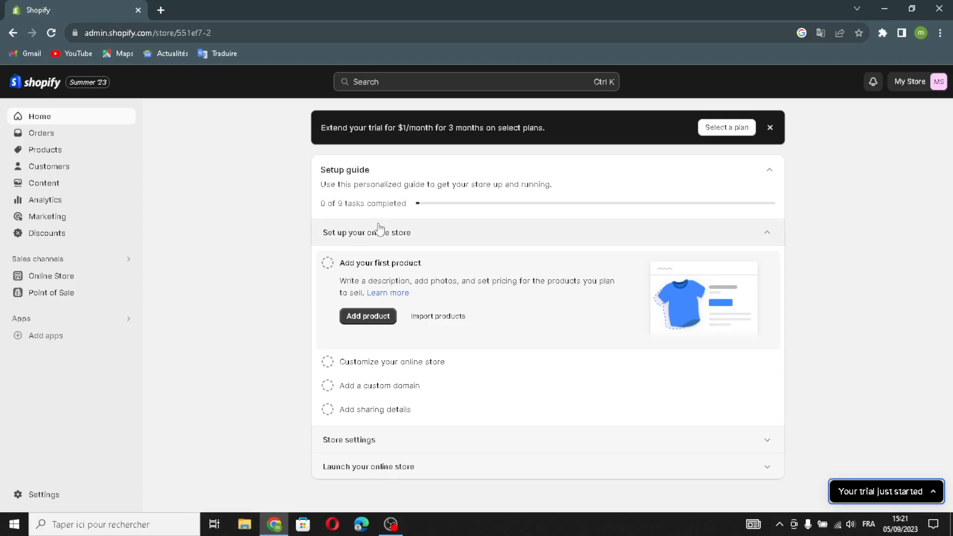
- Go to the online store's themes and add the free Origin theme to the theme library
click(94, 279)
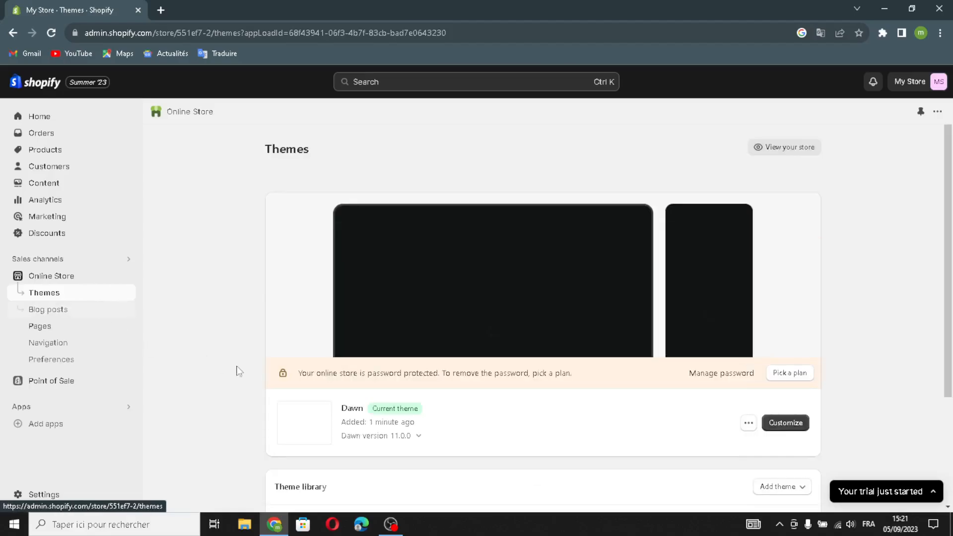
scroll(613, 471, down, 2)
scroll(614, 470, down, 8)
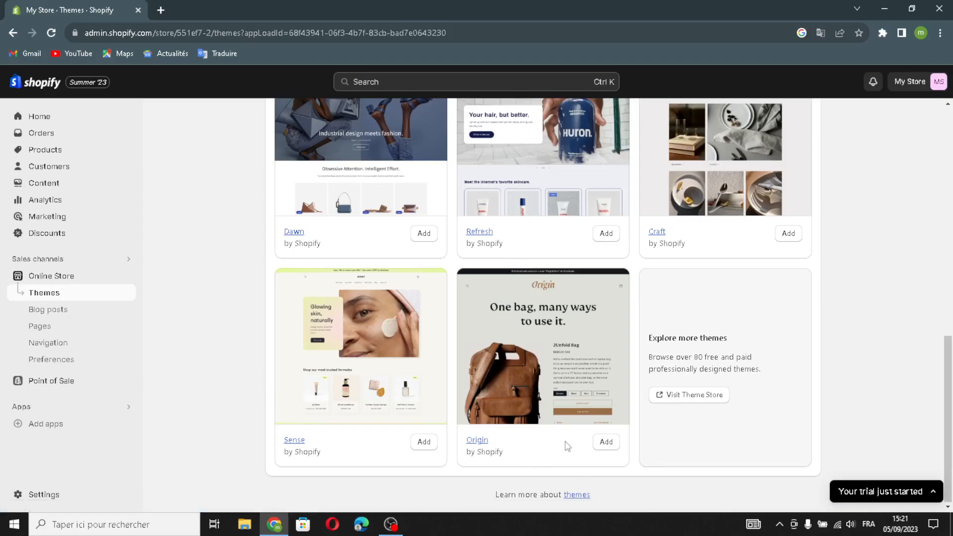
click(604, 443)
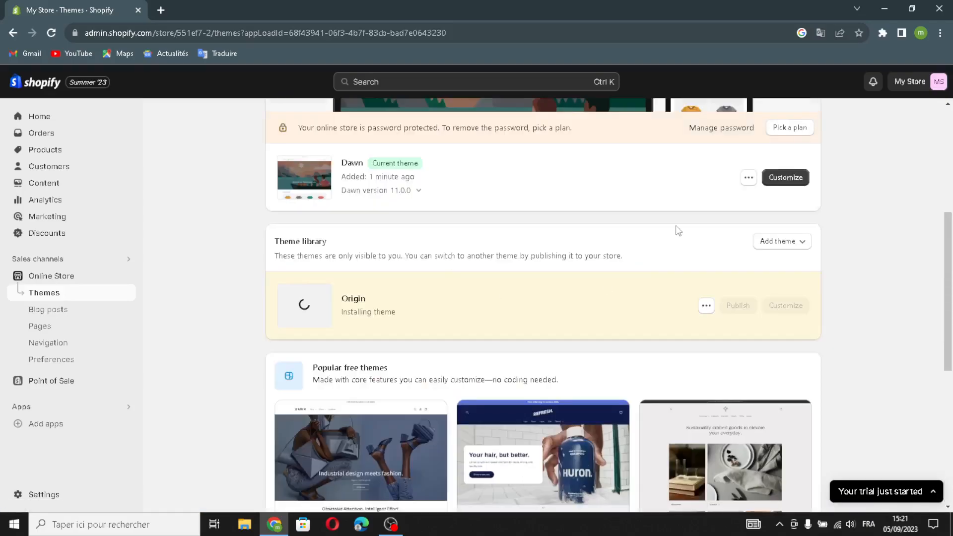
- Publish the Origin theme as the store's current theme and open it for customization
scroll(546, 444, down, 6)
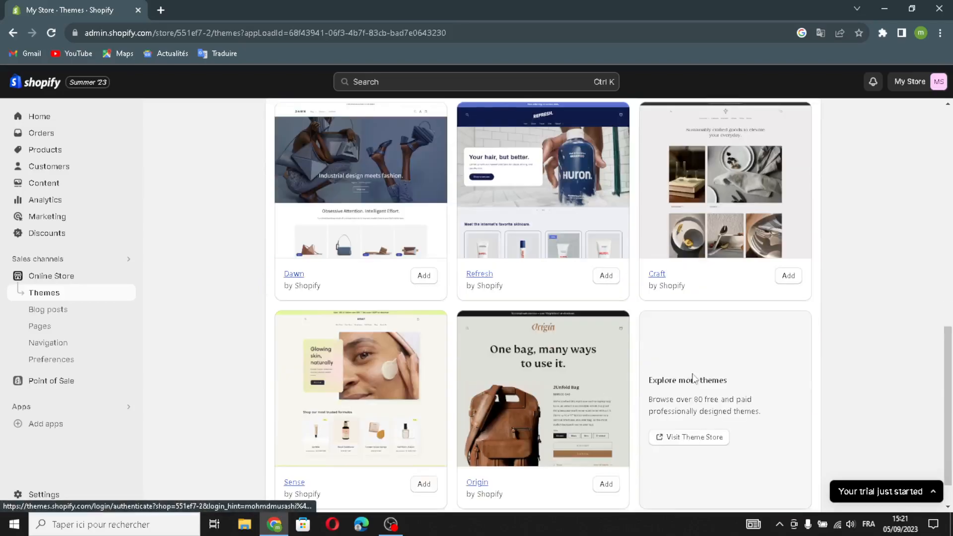
scroll(595, 304, up, 8)
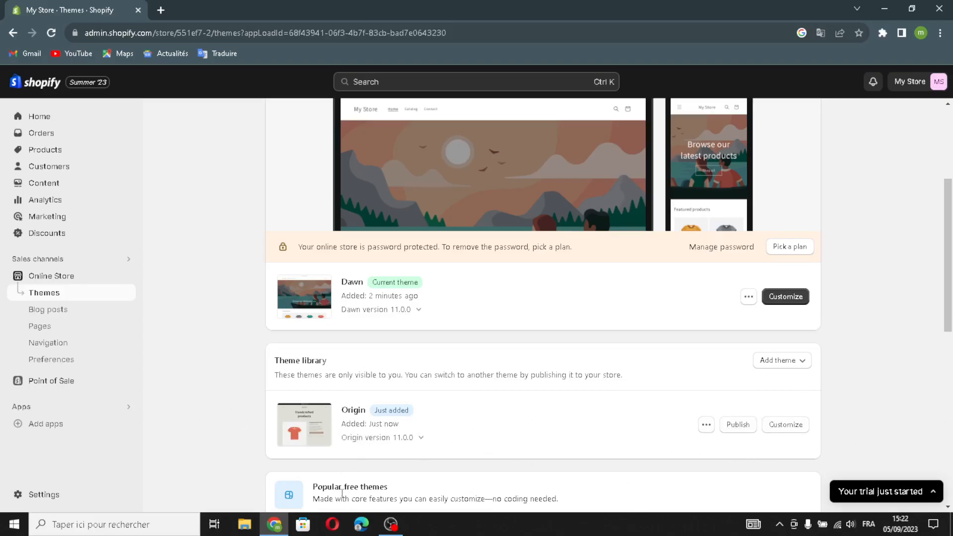
click(726, 430)
click(639, 394)
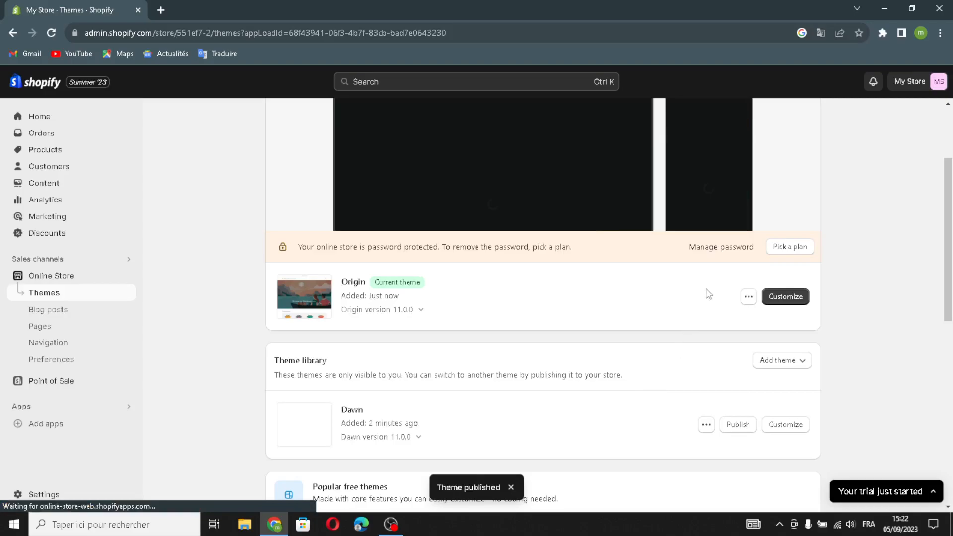
scroll(653, 381, down, 1)
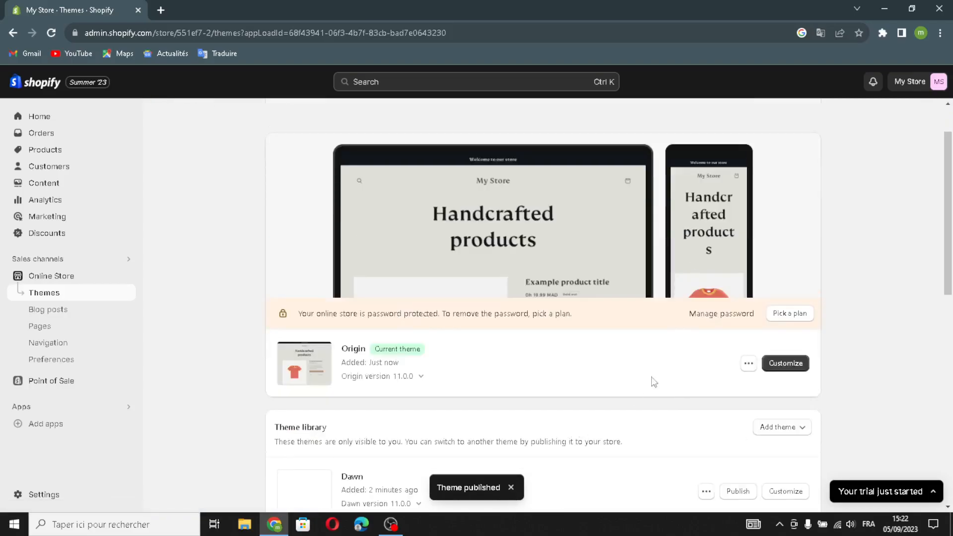
click(786, 360)
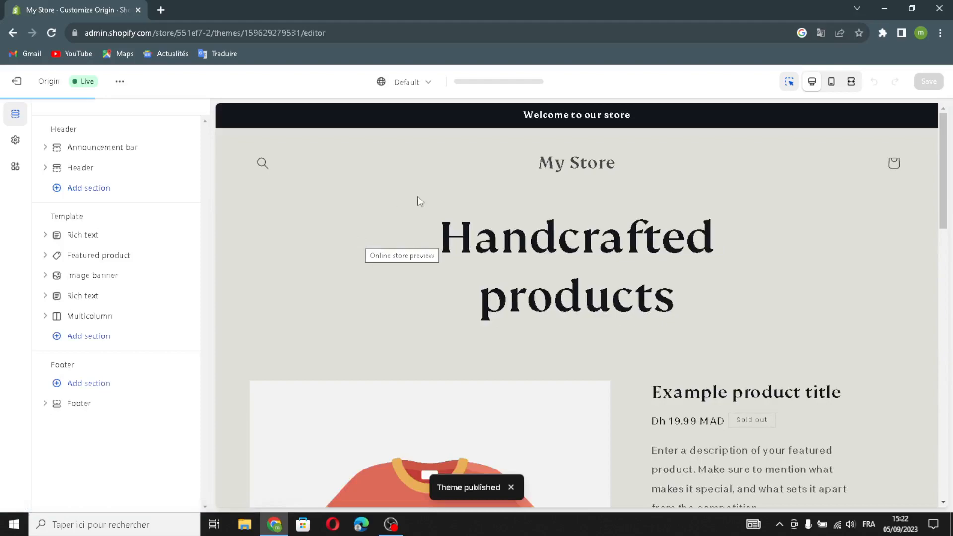
- Look through the pages and templates available for editing, including the store search and the Products templates
click(501, 82)
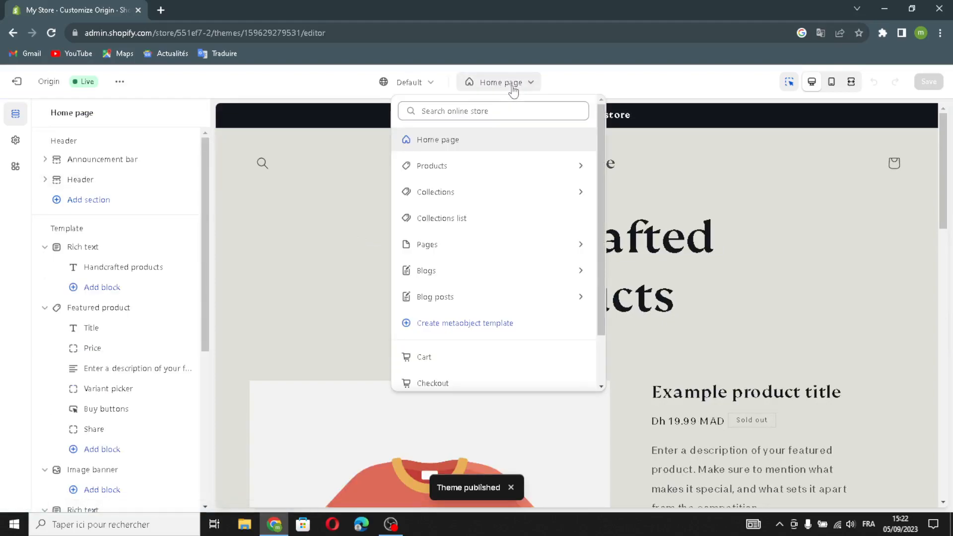
click(446, 111)
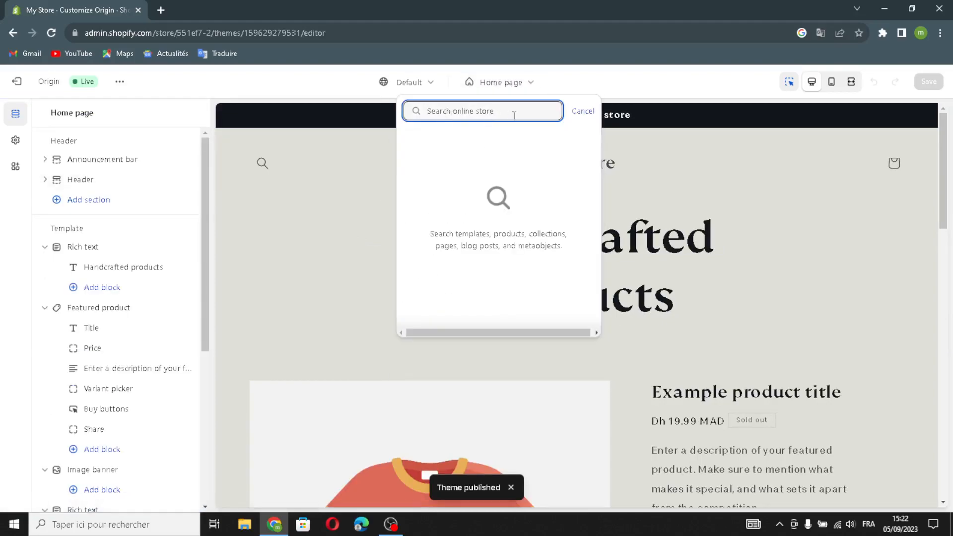
click(585, 112)
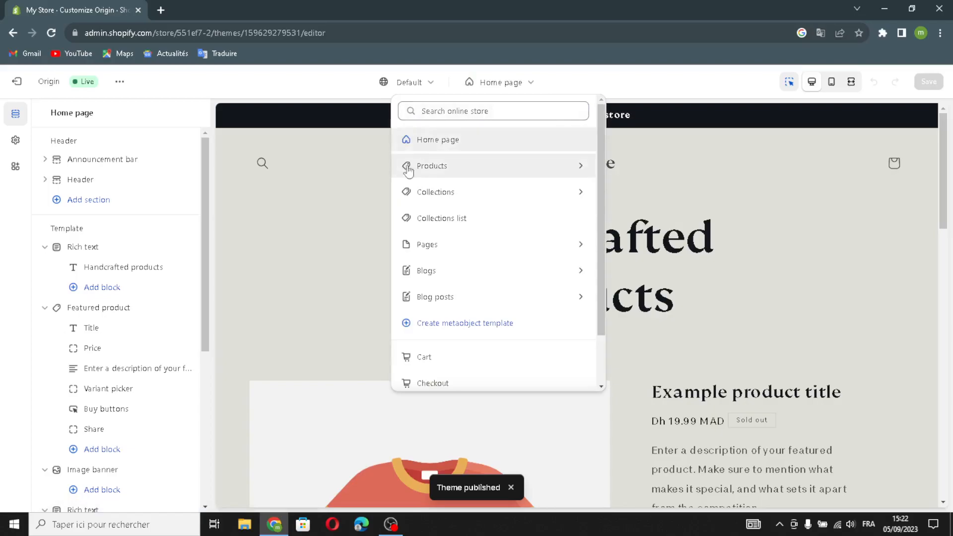
click(459, 165)
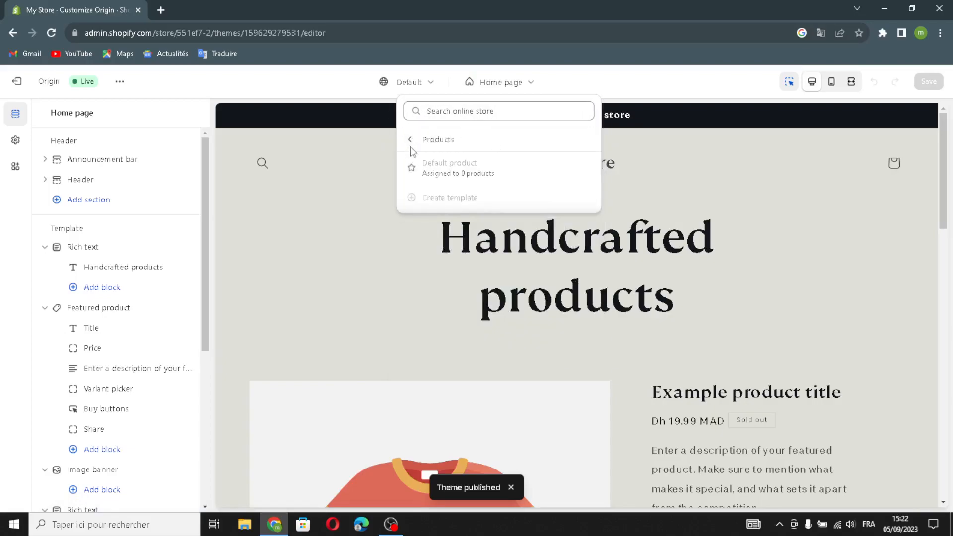
click(414, 144)
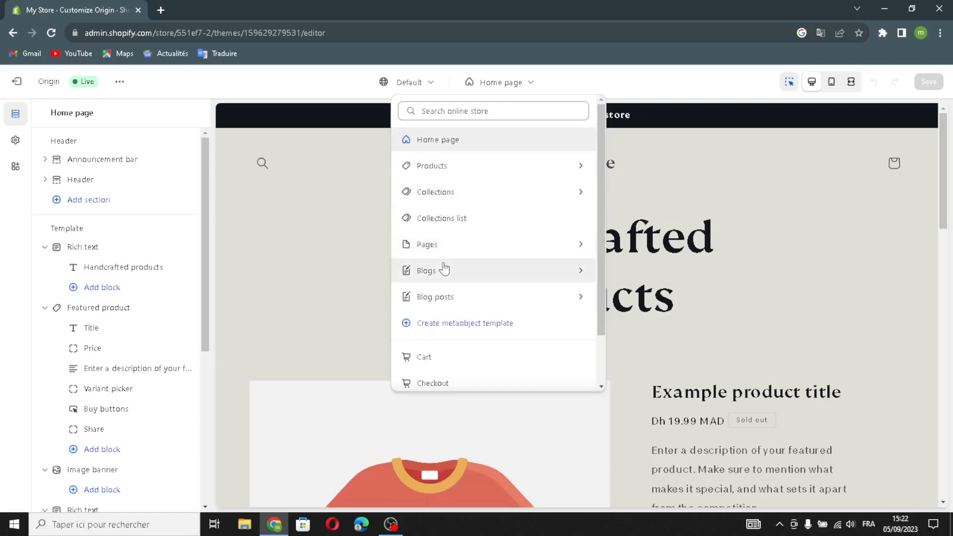
click(651, 79)
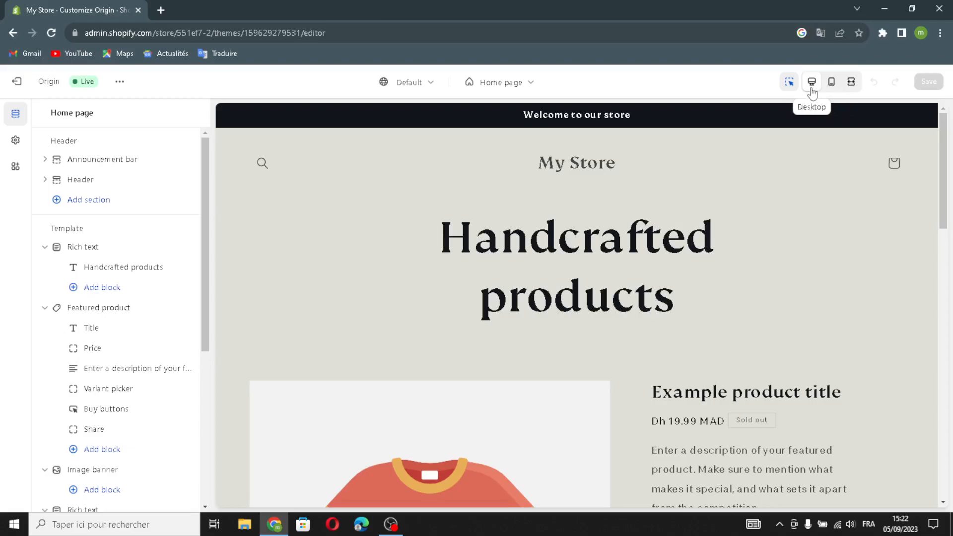
- Preview the home page in fullscreen and mobile views, then return to the desktop view
click(852, 84)
click(832, 83)
click(812, 83)
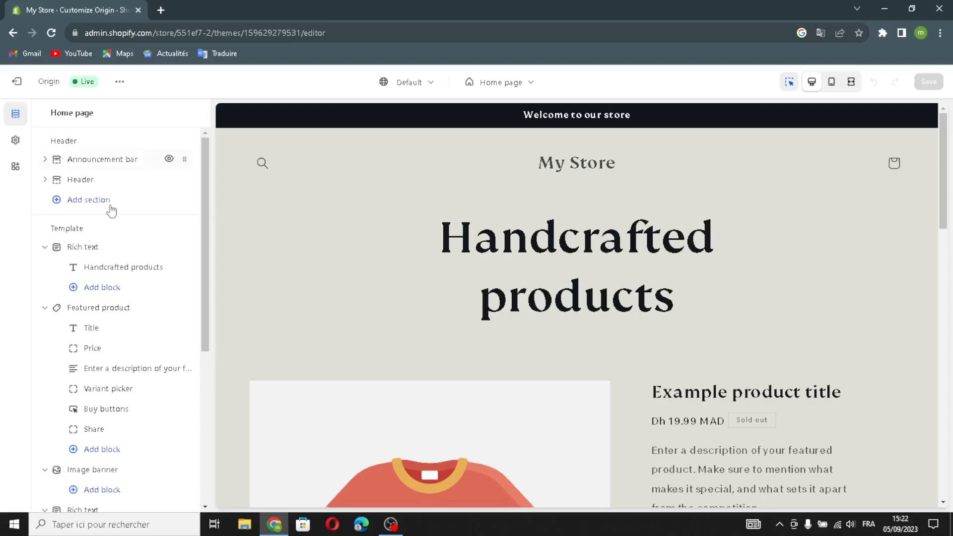
- Review the home page's header, template and footer sections, locating the image banner, rich text and multicolumn in the preview
scroll(67, 489, down, 5)
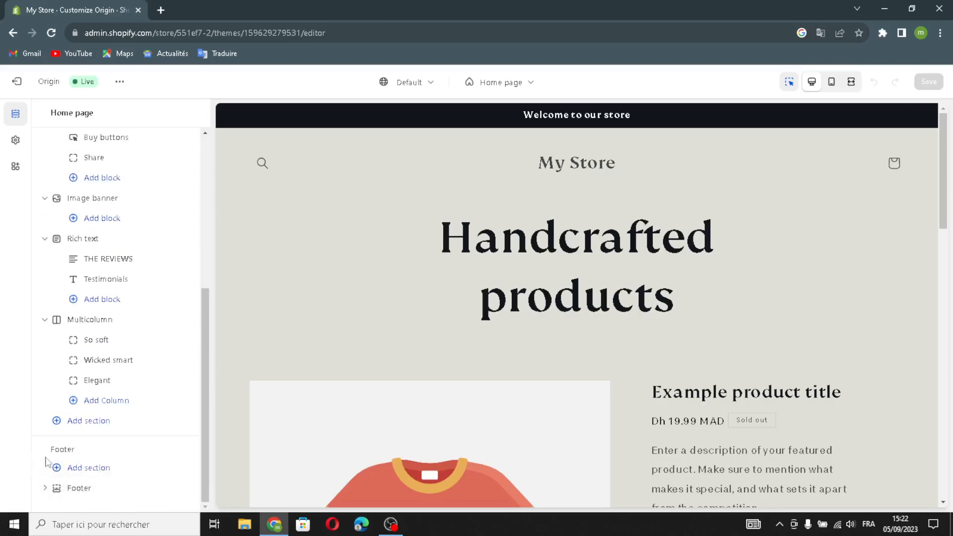
scroll(92, 428, up, 3)
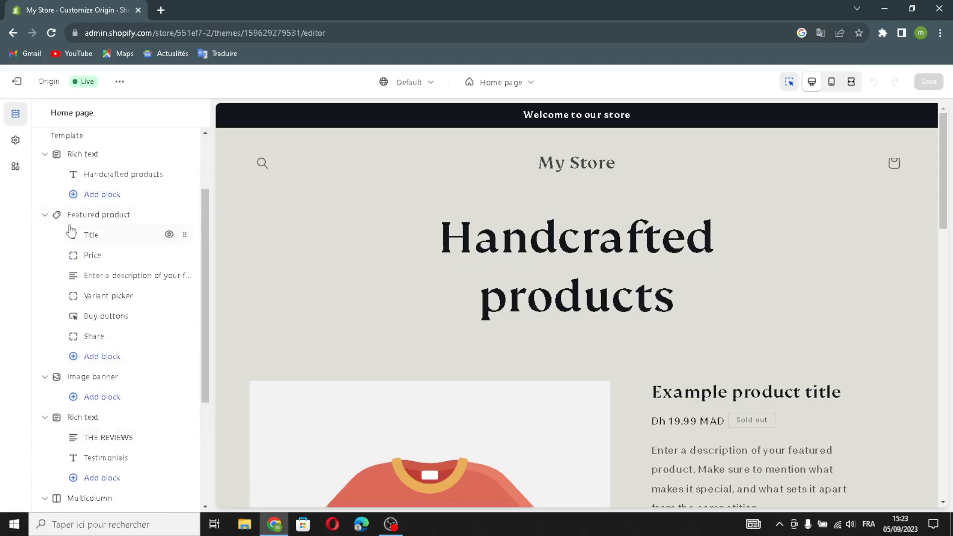
scroll(84, 204, up, 2)
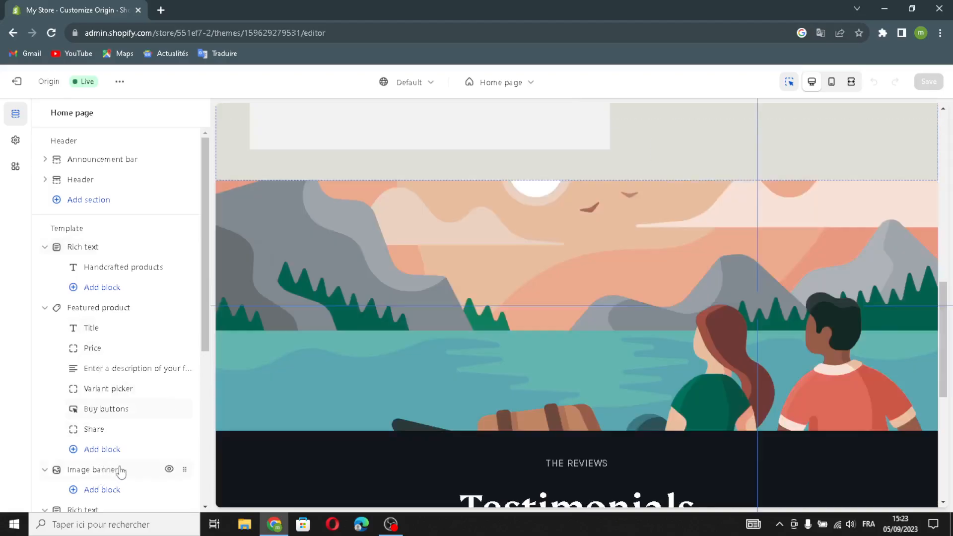
scroll(121, 471, down, 3)
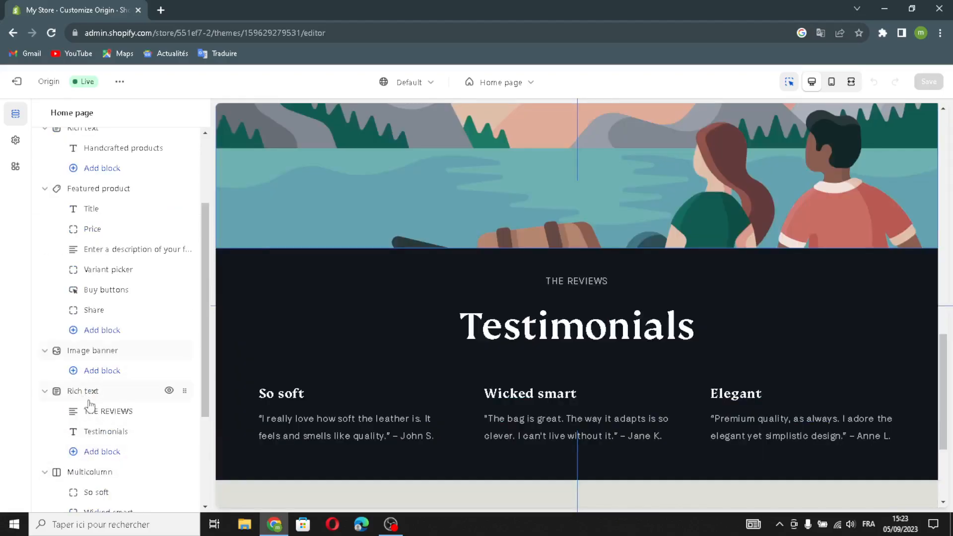
scroll(94, 469, down, 2)
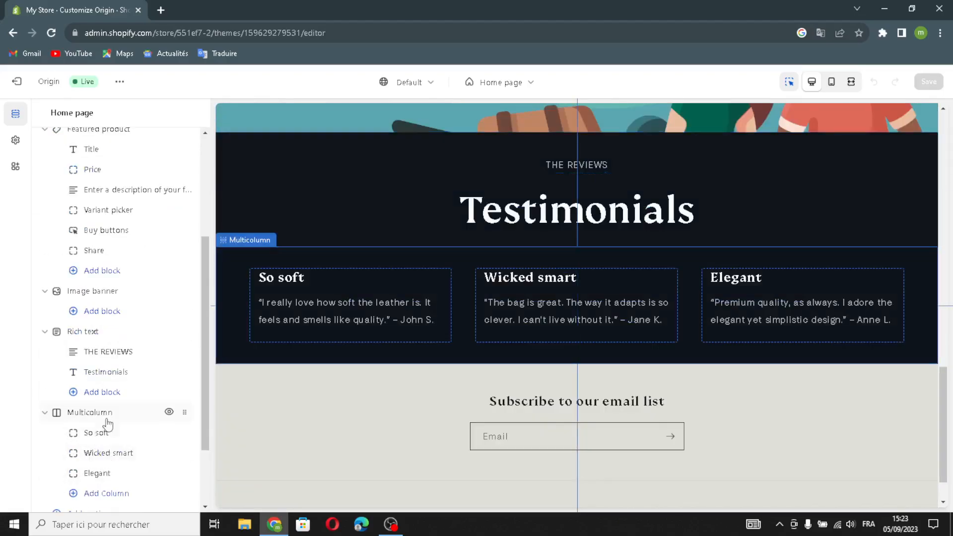
scroll(115, 467, down, 2)
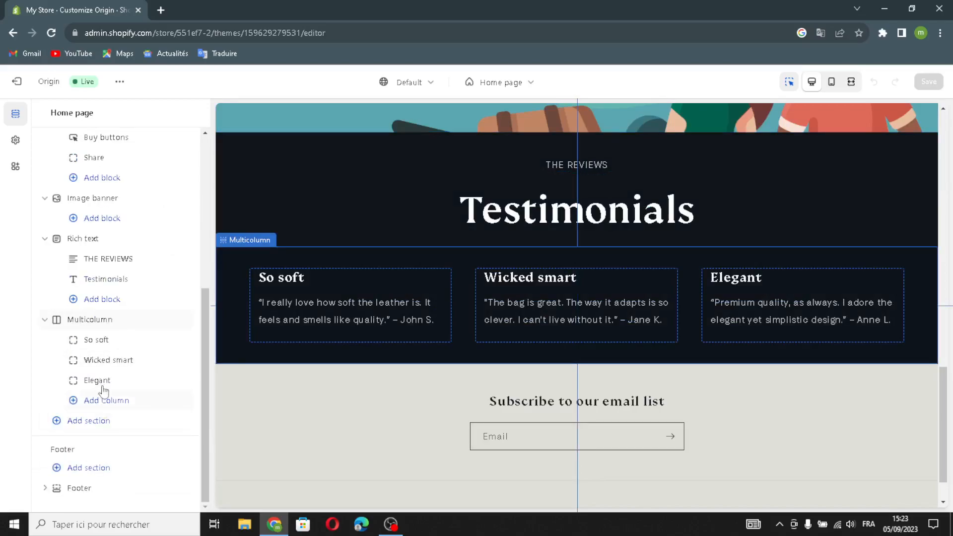
- Browse the section types that can be added to the home page template, then return to the section list without adding one
click(91, 423)
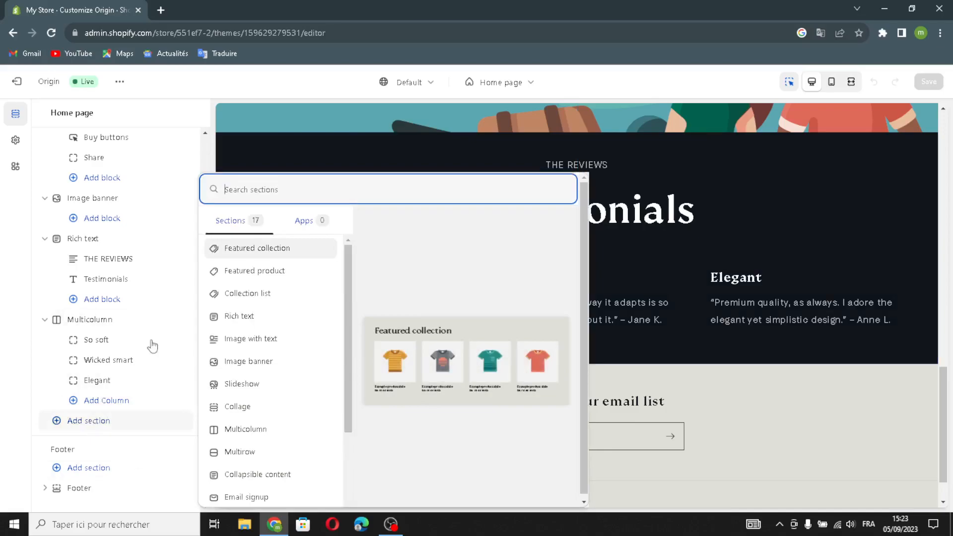
scroll(277, 469, down, 3)
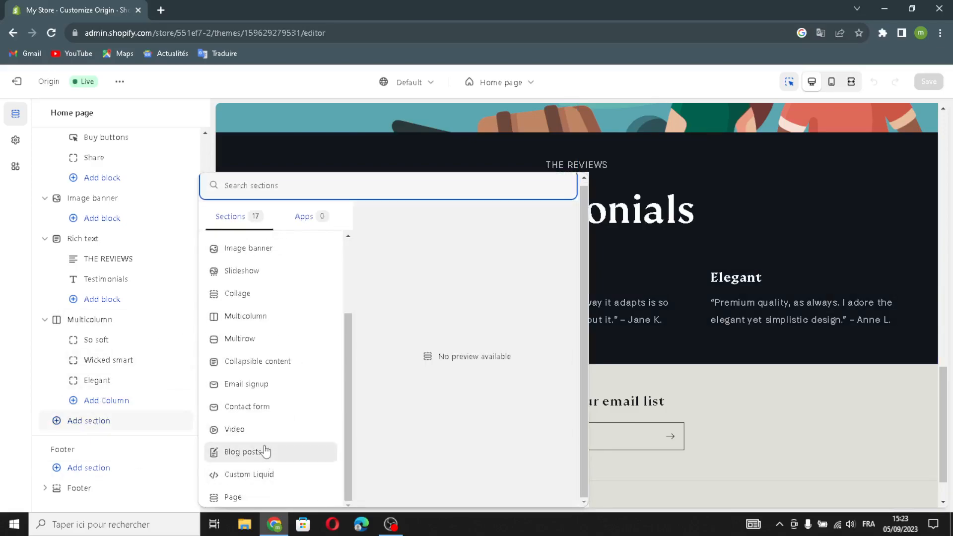
scroll(262, 453, up, 3)
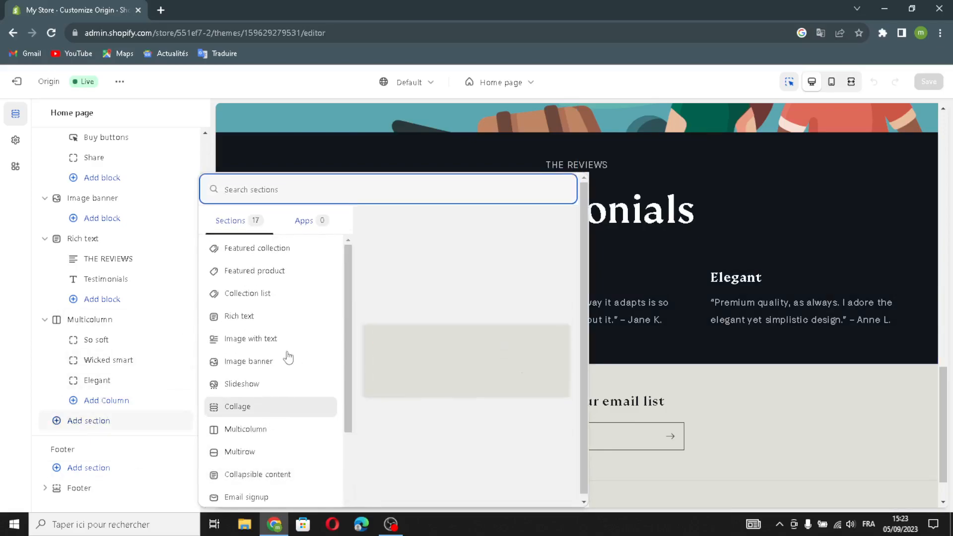
click(320, 124)
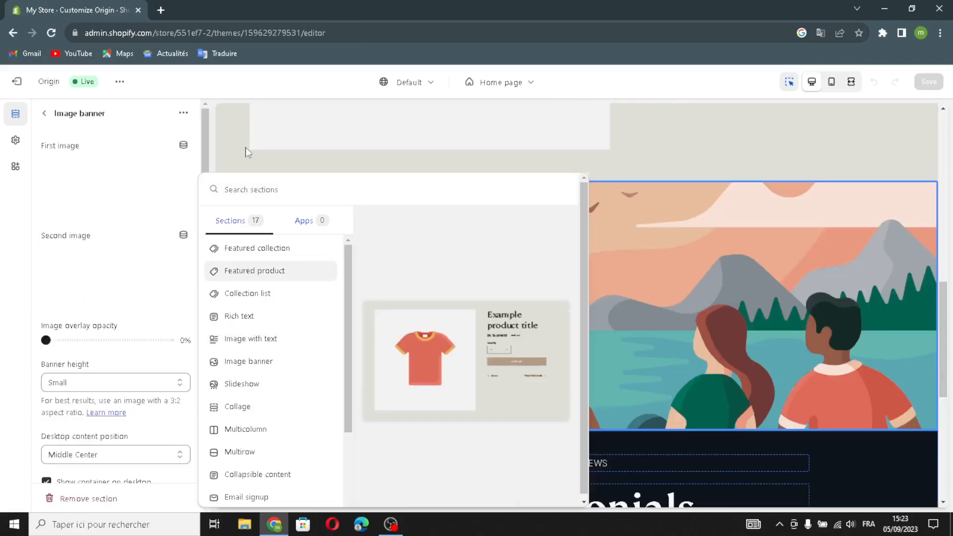
click(201, 144)
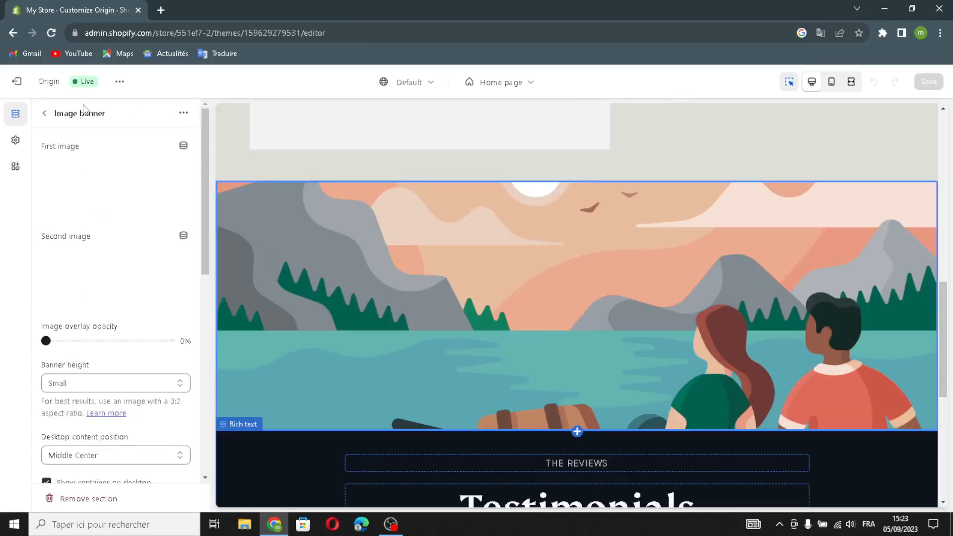
click(46, 114)
scroll(91, 155, up, 3)
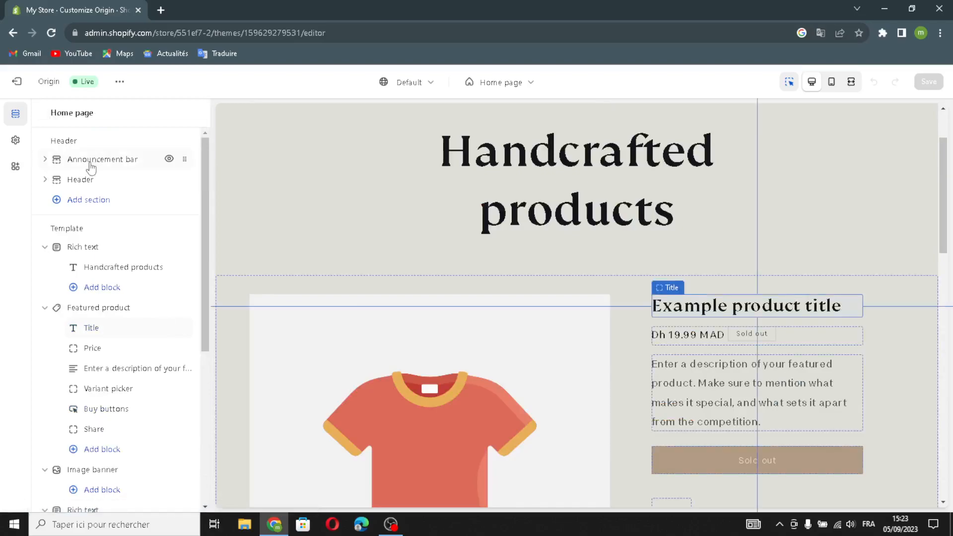
- Set the header section's sticky header to Always and show its separator line
click(81, 180)
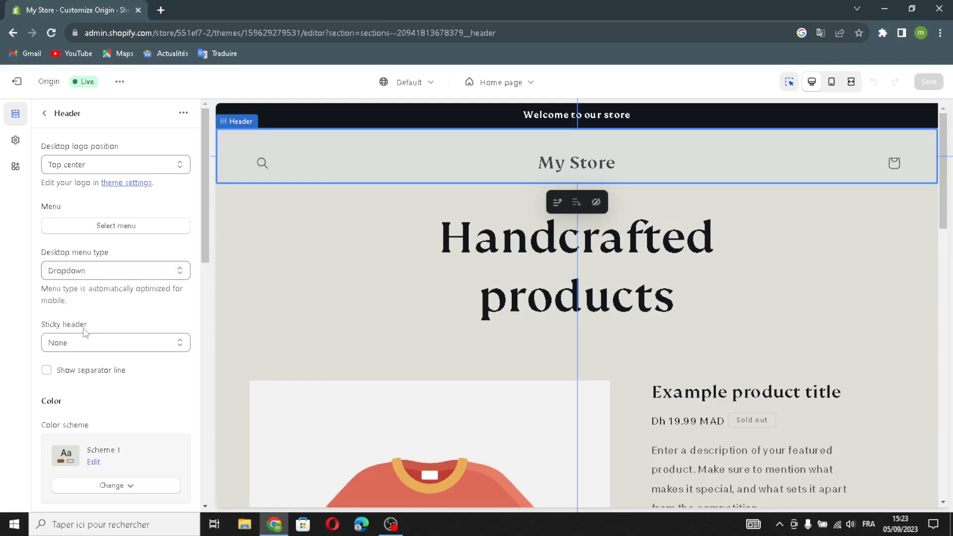
click(60, 348)
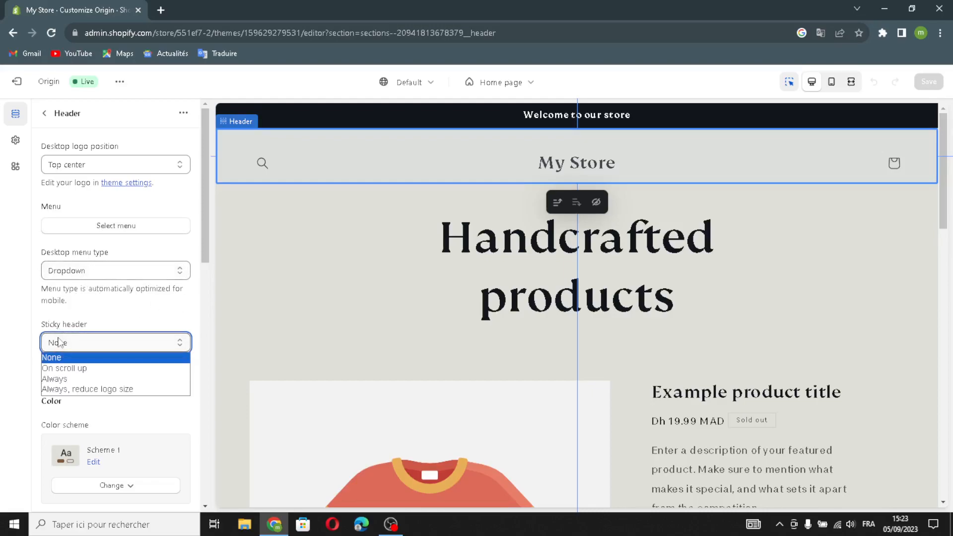
click(61, 379)
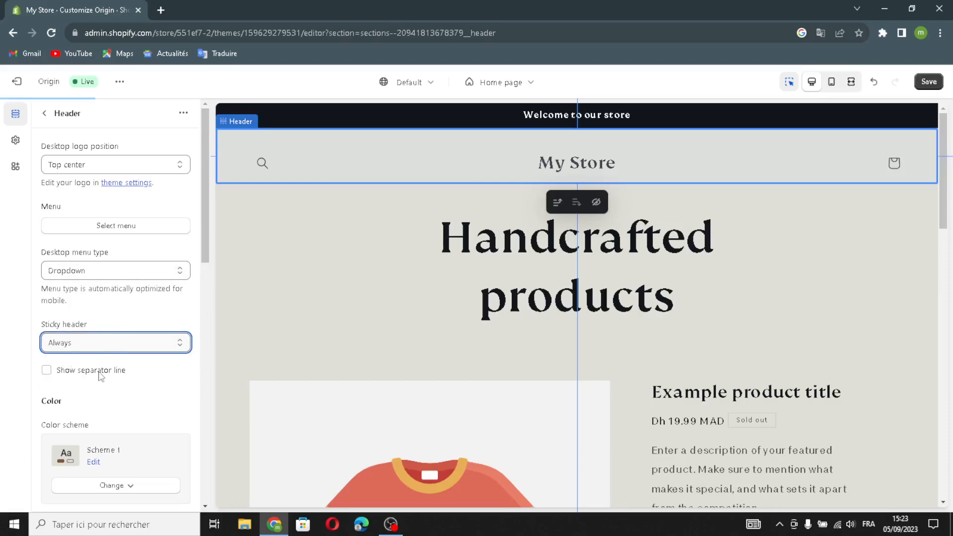
click(59, 370)
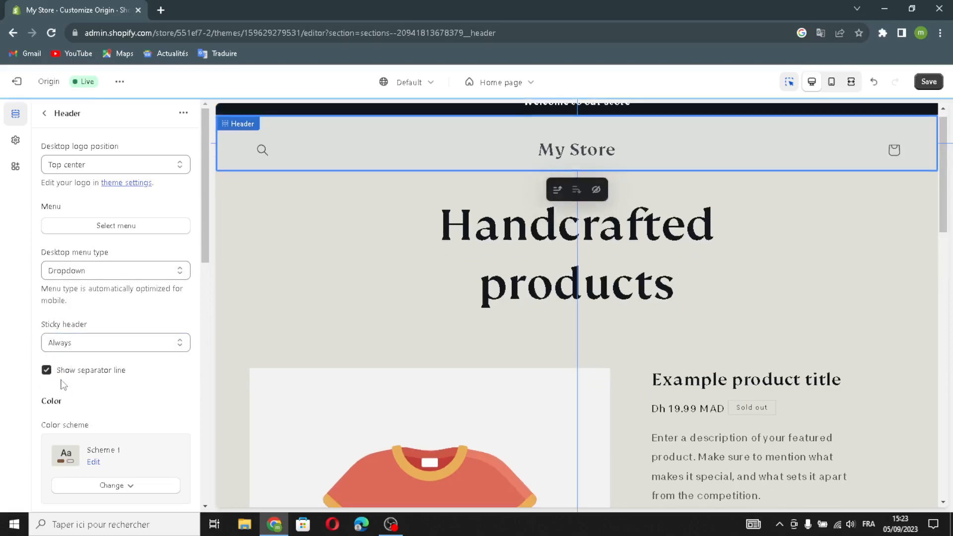
- Expand the theme settings within the header section and open the image selection for the store logo
scroll(127, 386, down, 2)
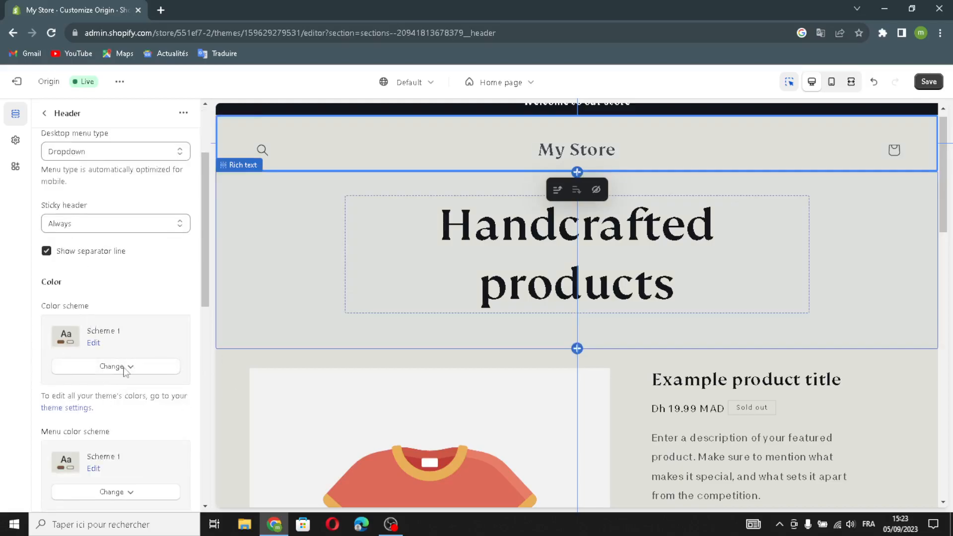
scroll(102, 387, down, 1)
scroll(103, 388, down, 1)
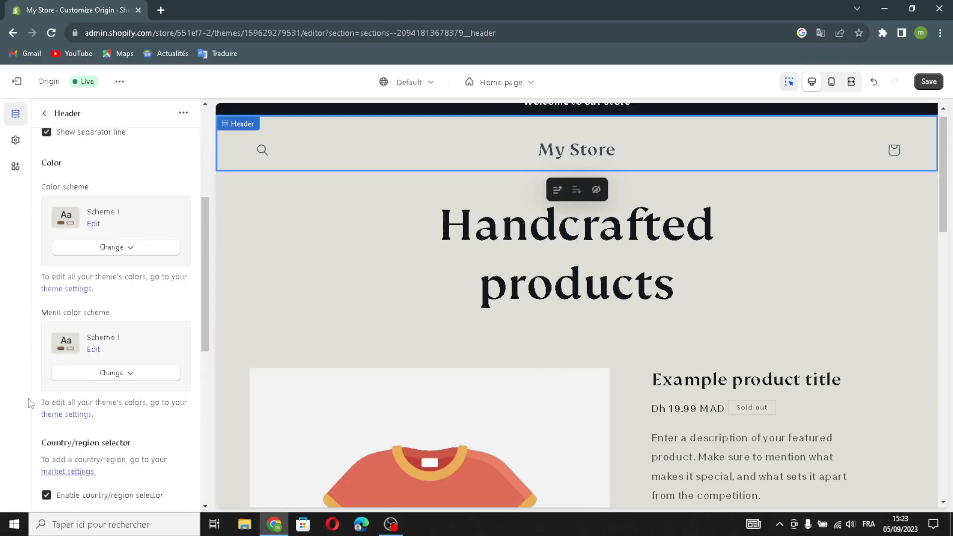
scroll(111, 411, down, 7)
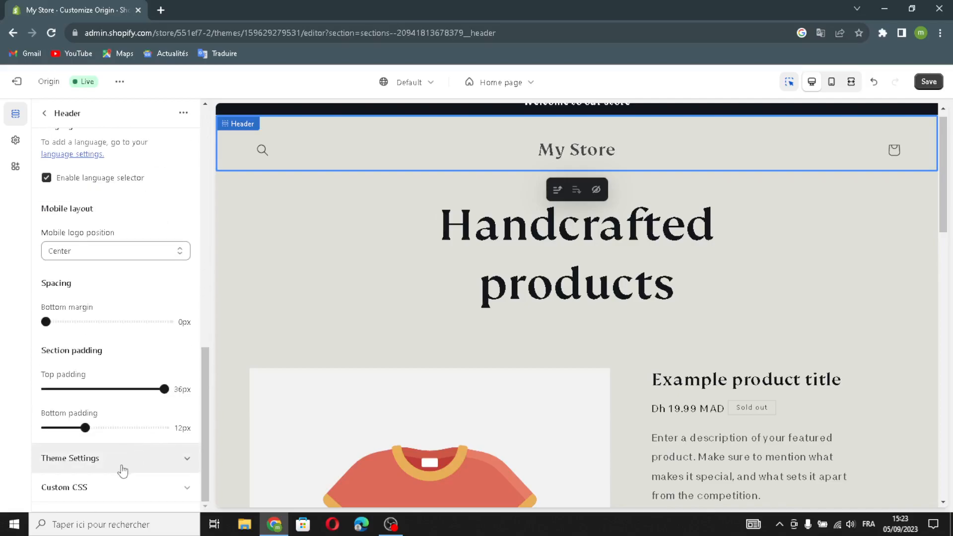
click(121, 465)
scroll(134, 447, down, 12)
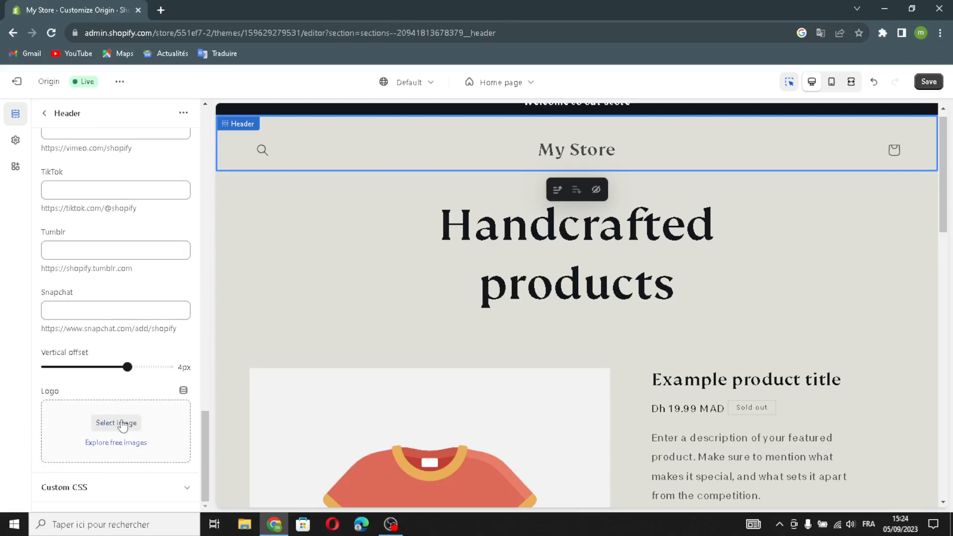
click(122, 426)
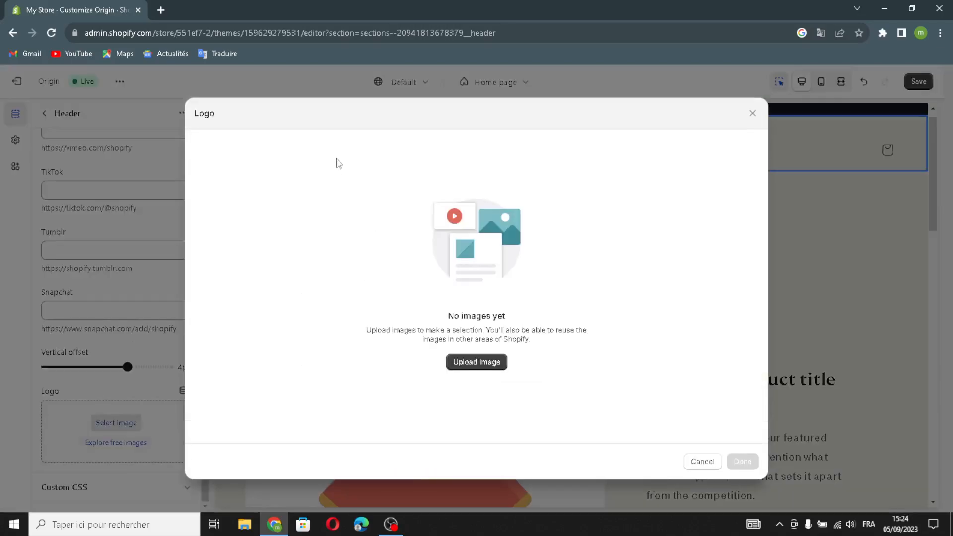
- Search Google for "cosmetics logo" in a new browser tab
click(161, 10)
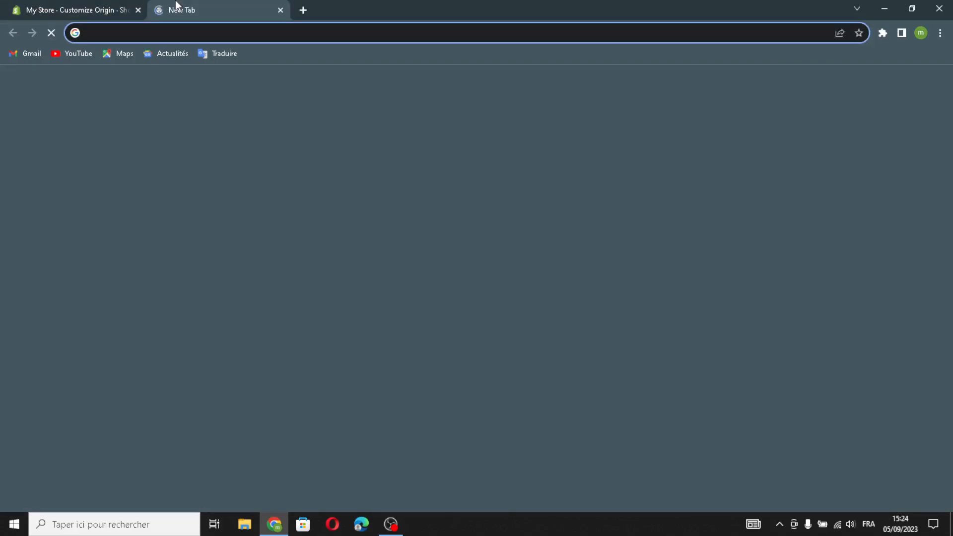
text(c)
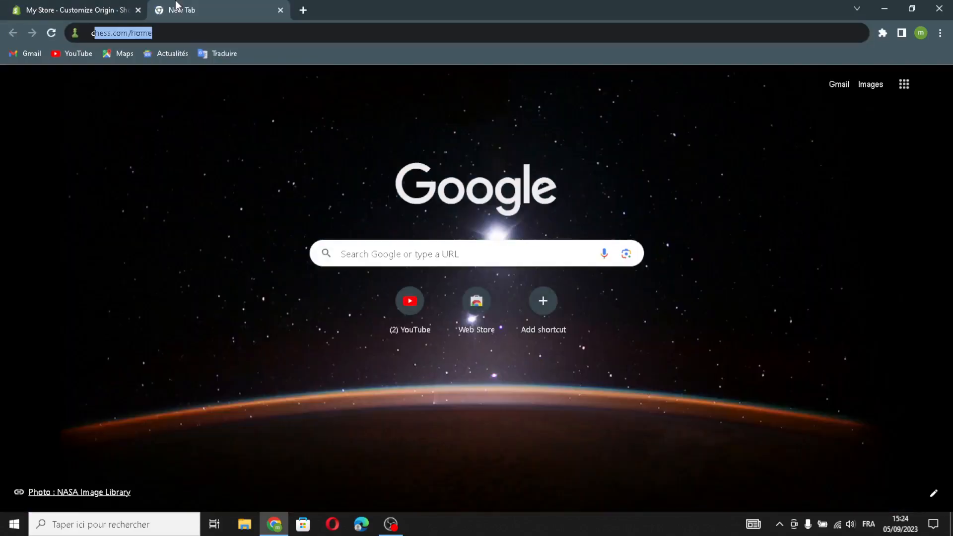
text(osmetics)
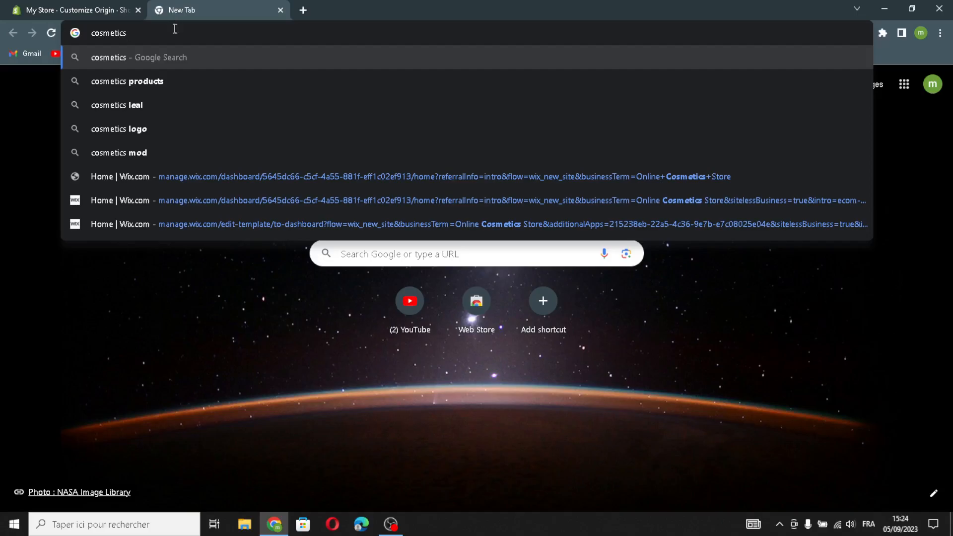
click(178, 126)
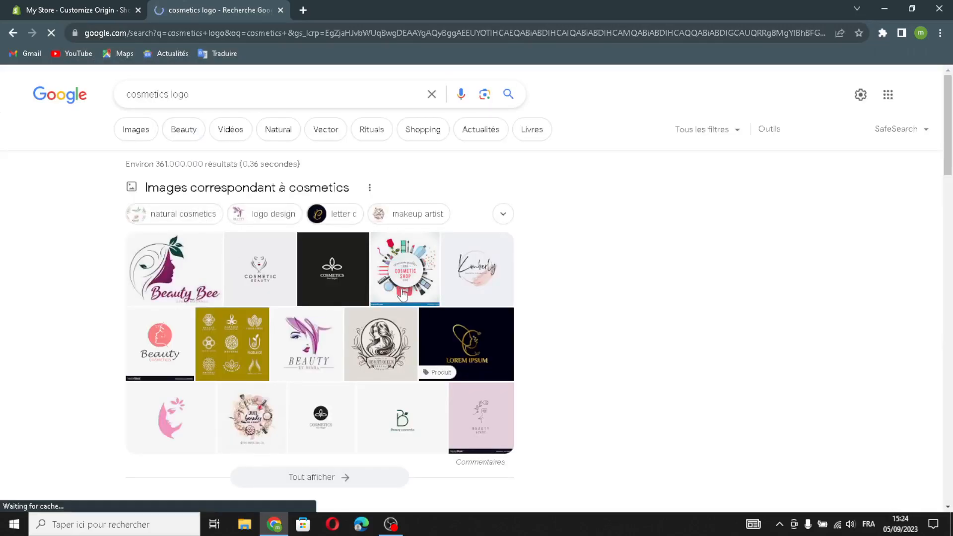
- Upload the round Cosmetic Shop image from the search results as the store logo, then return to the home page's section list
drag(411, 272, 211, 2)
drag(440, 268, 485, 397)
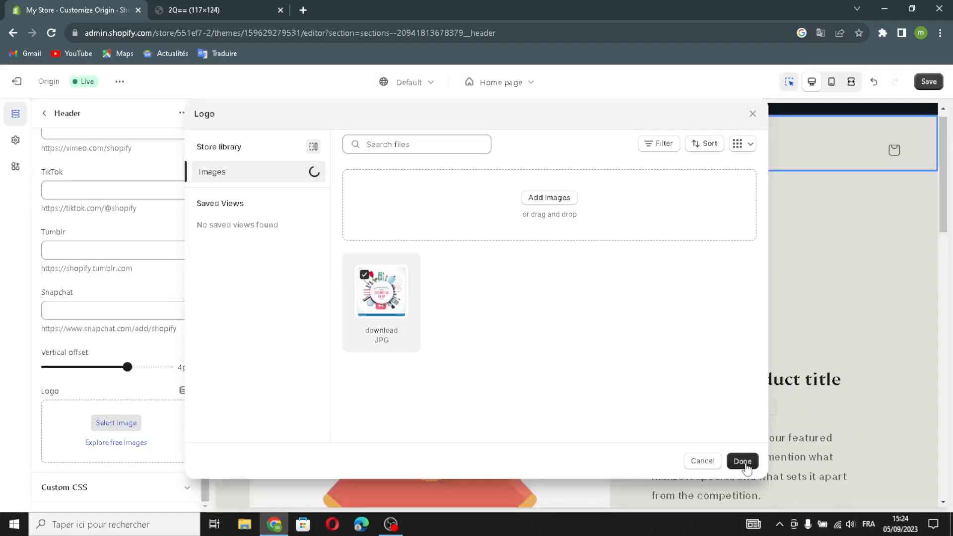
click(743, 461)
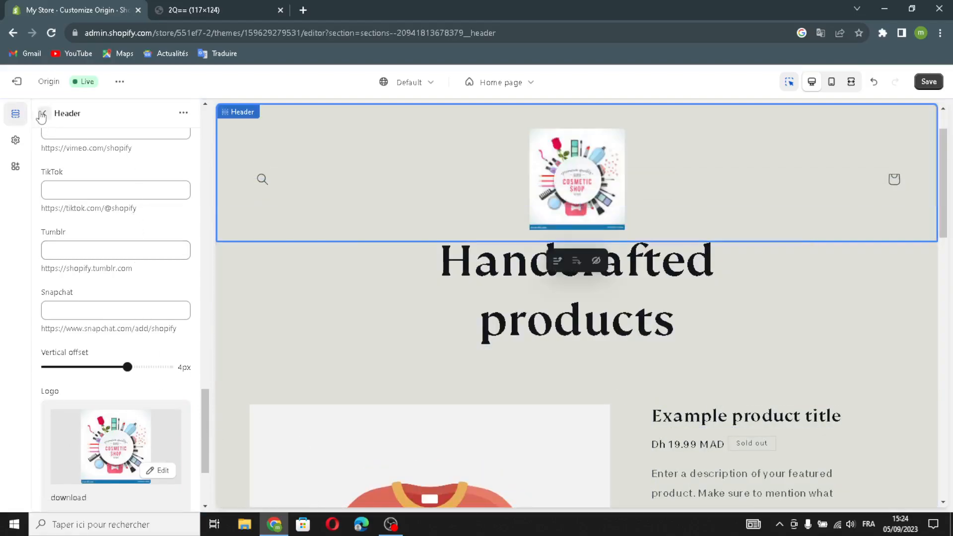
click(42, 114)
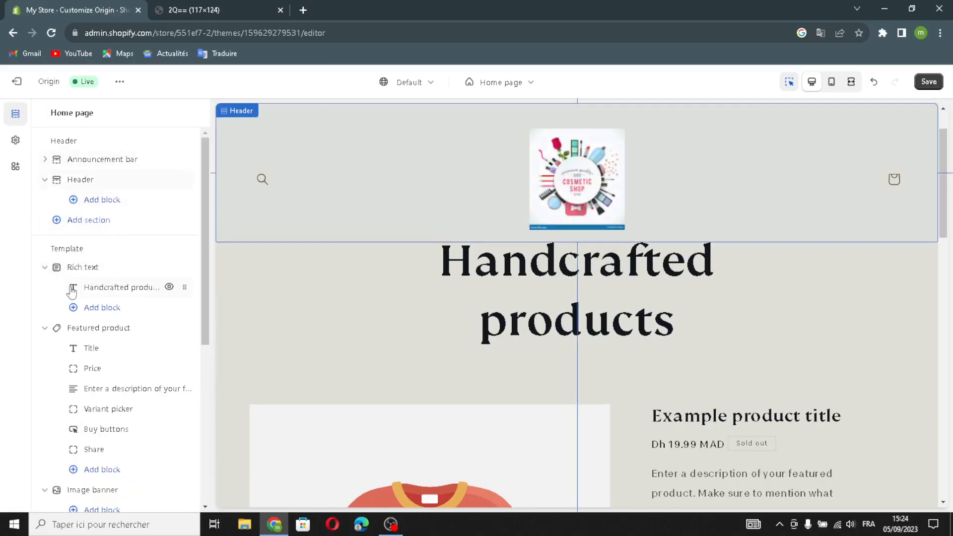
- Examine the text and heading size options of the "Handcrafted products" heading block, then return to the section list
click(114, 287)
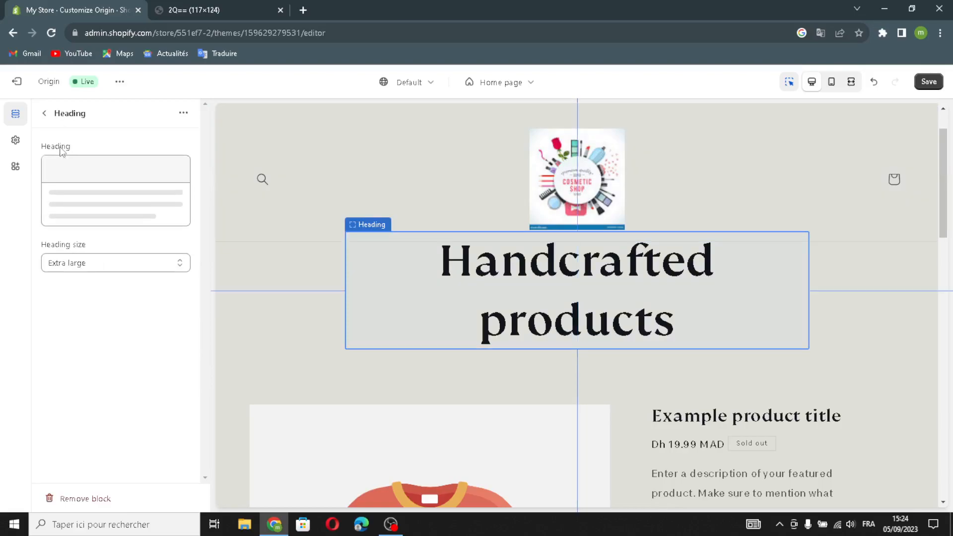
drag(142, 195, 213, 199)
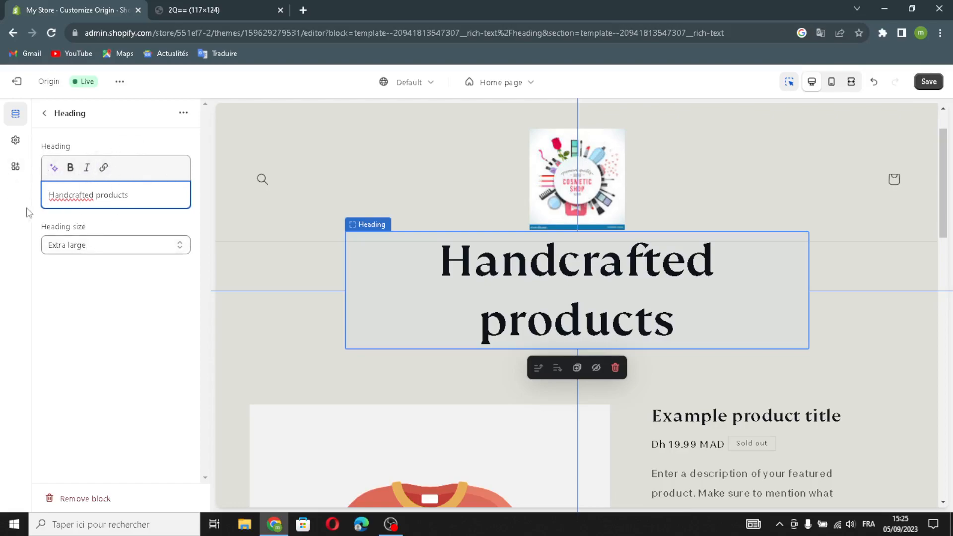
click(53, 239)
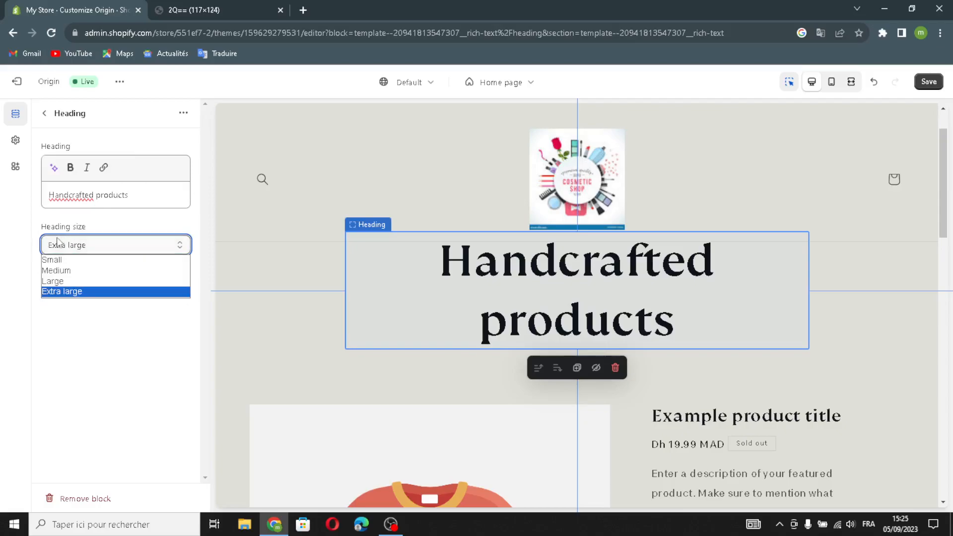
click(57, 242)
click(62, 244)
click(70, 247)
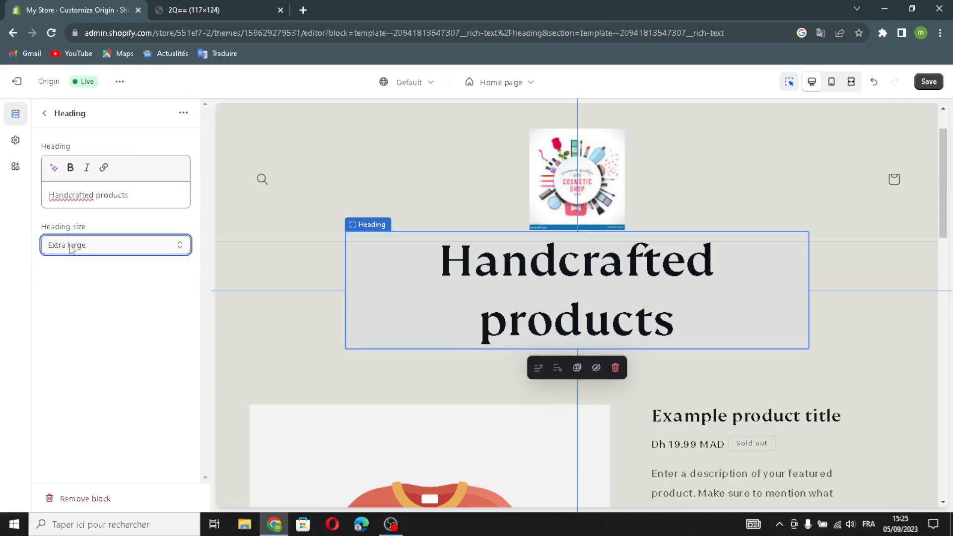
click(44, 114)
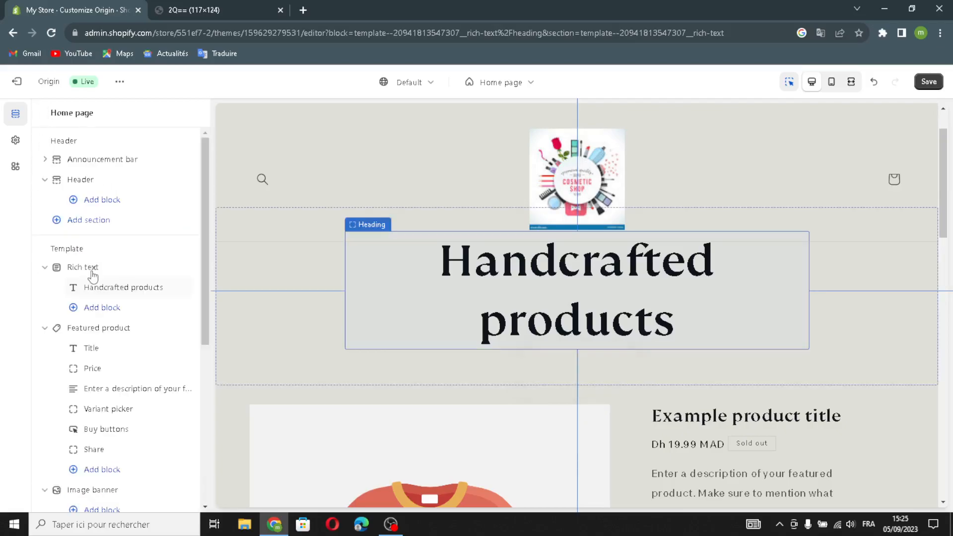
- Check the heading size options of the featured product's title block, then return to the section list
scroll(118, 348, down, 2)
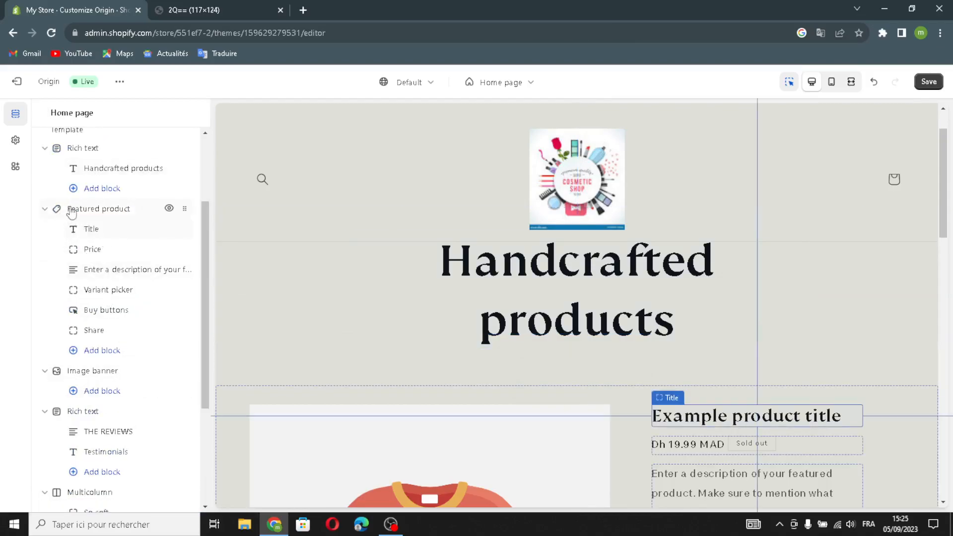
click(81, 239)
click(58, 168)
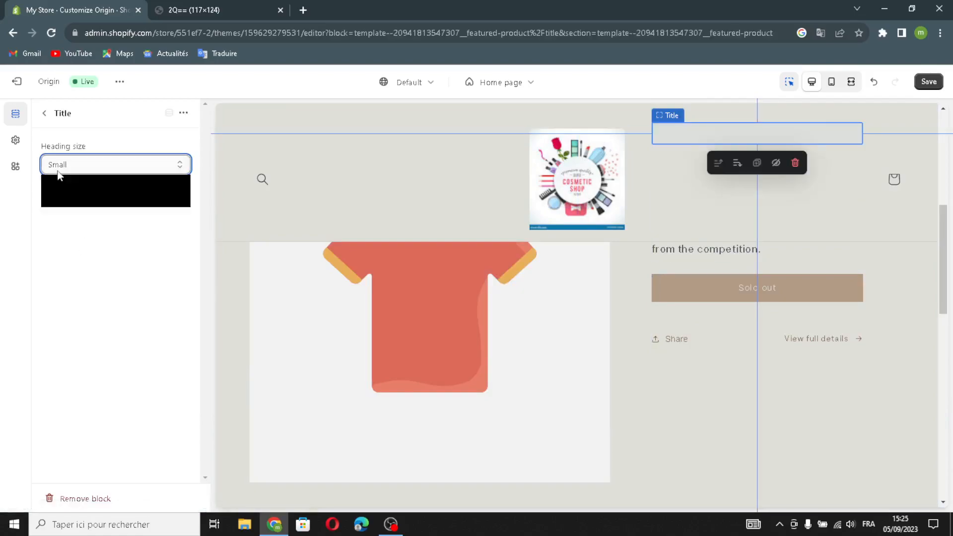
click(63, 180)
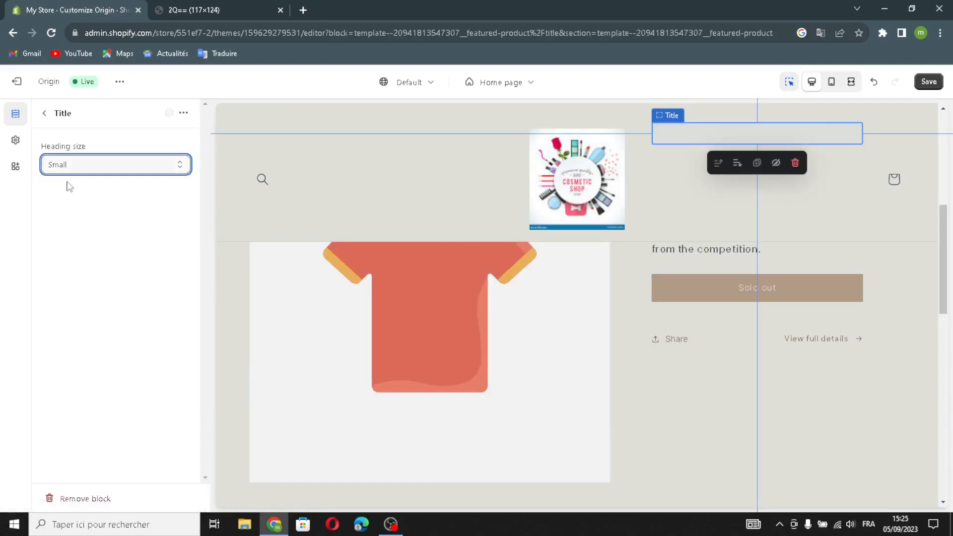
click(44, 113)
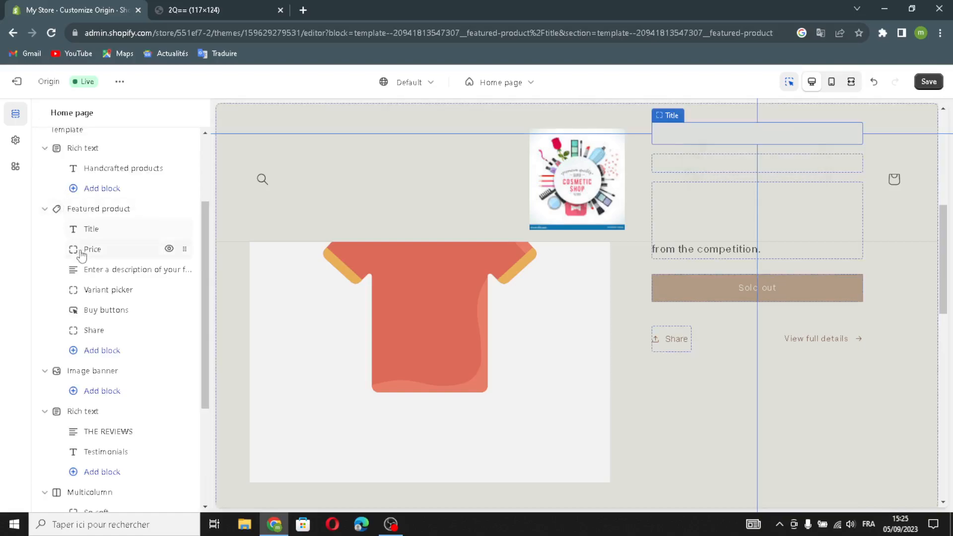
- Review the settings of the featured product's price and description text blocks, then return to the section list
click(82, 255)
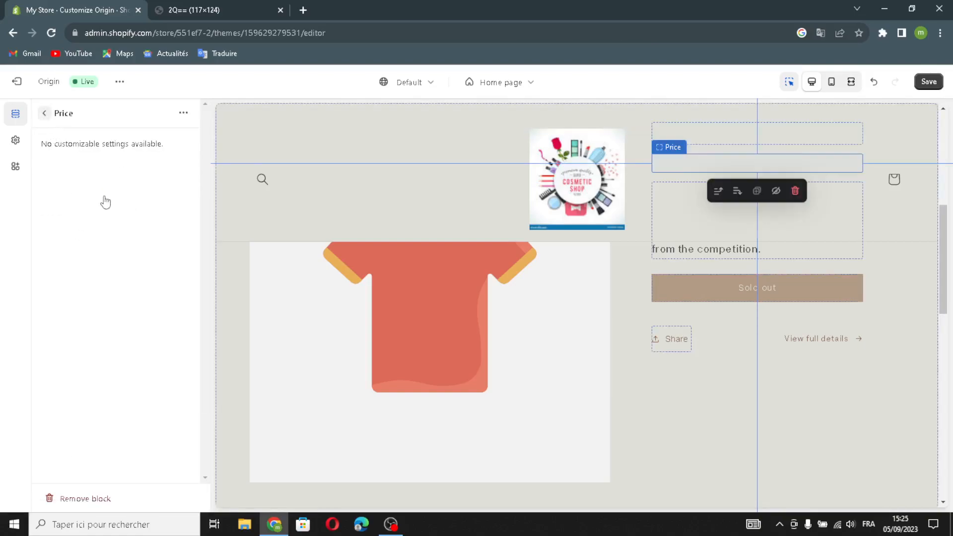
click(44, 114)
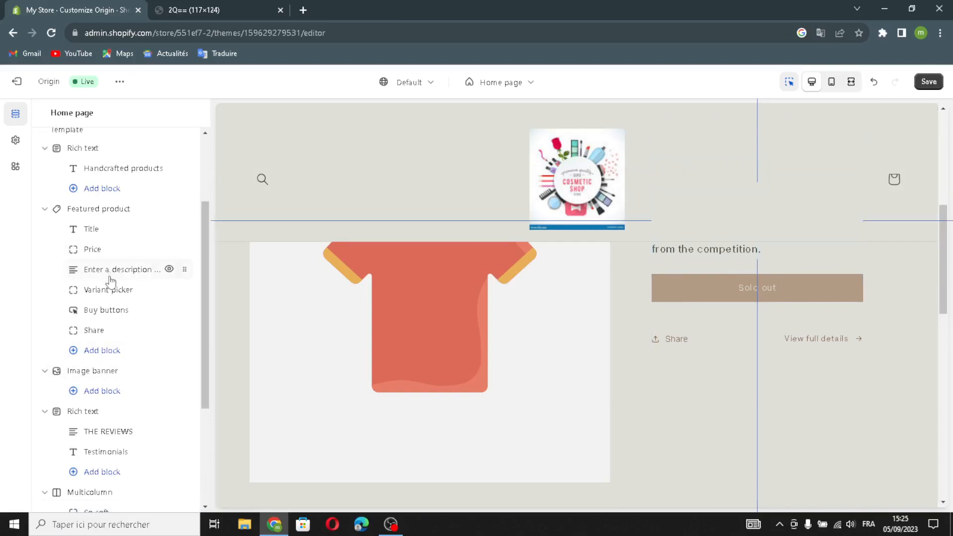
click(111, 274)
mouse_move(160, 234)
mouse_down()
mouse_move(68, 209)
mouse_move(168, 239)
mouse_up()
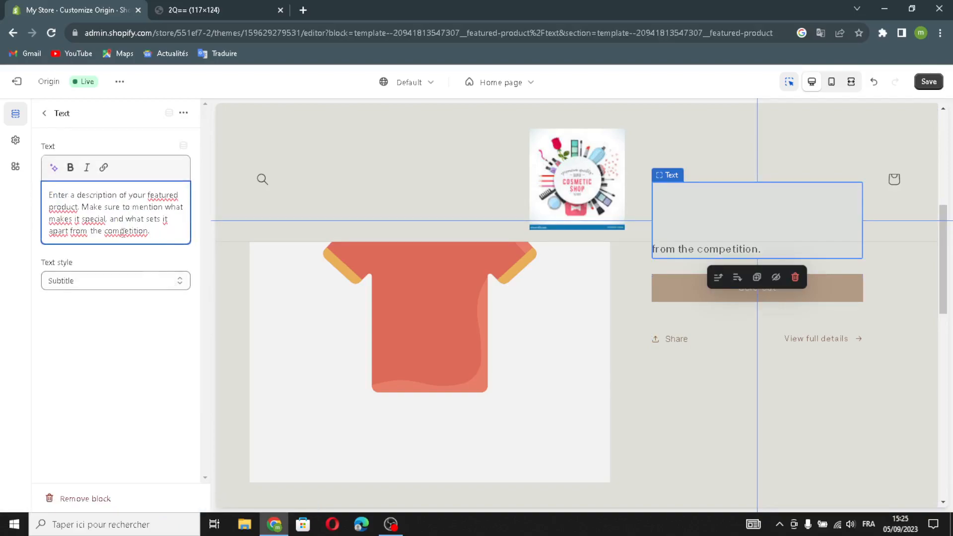
click(44, 113)
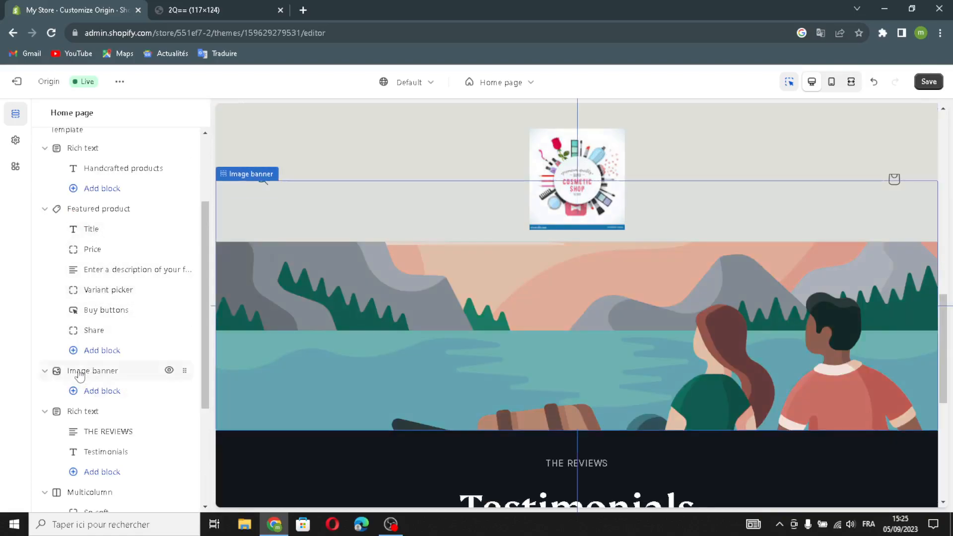
- Open the Image banner section's settings, then search Google Images for "cosmetics products" in the other browser tab
click(79, 373)
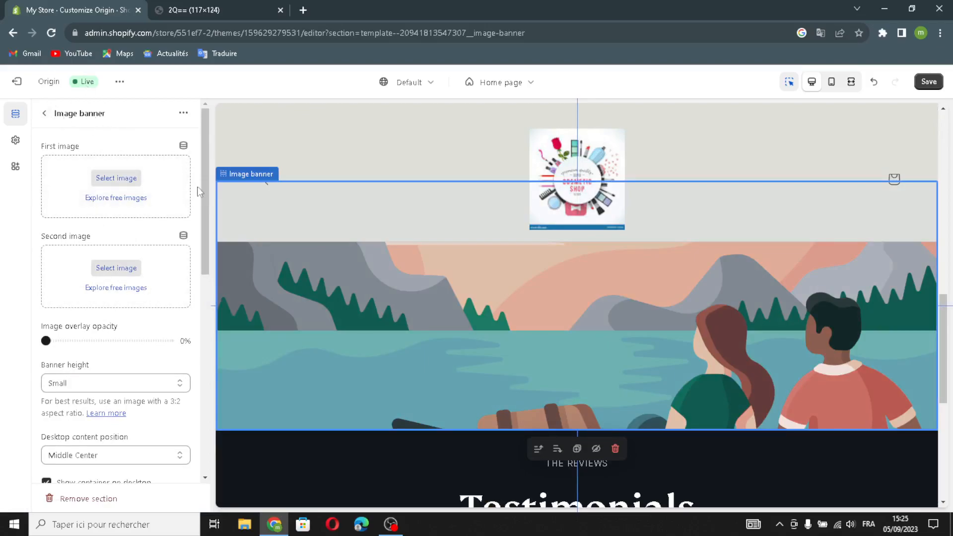
click(192, 9)
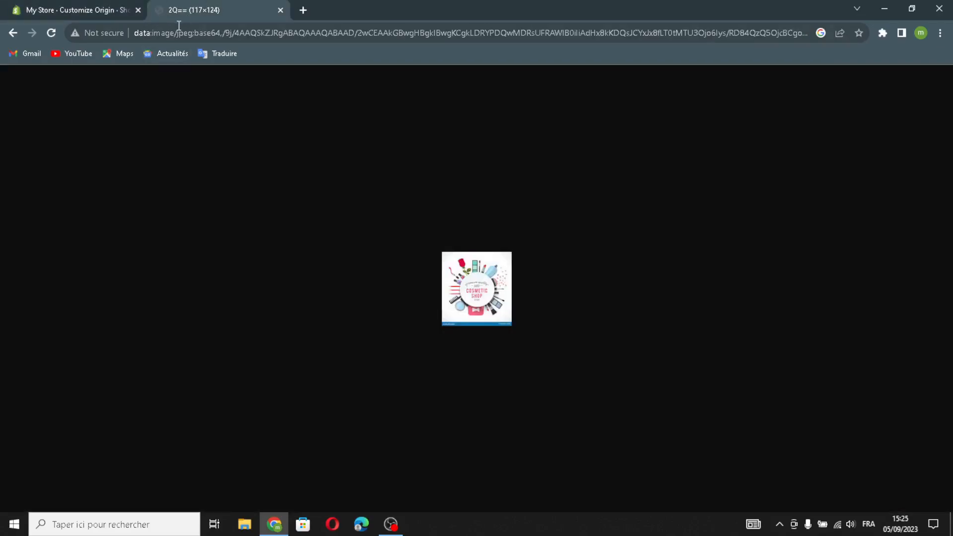
click(177, 31)
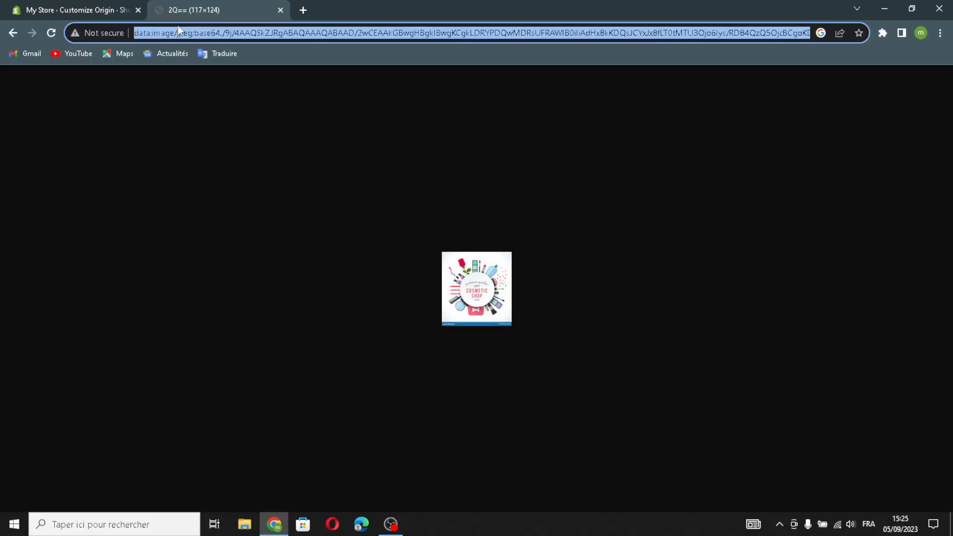
text(cosme)
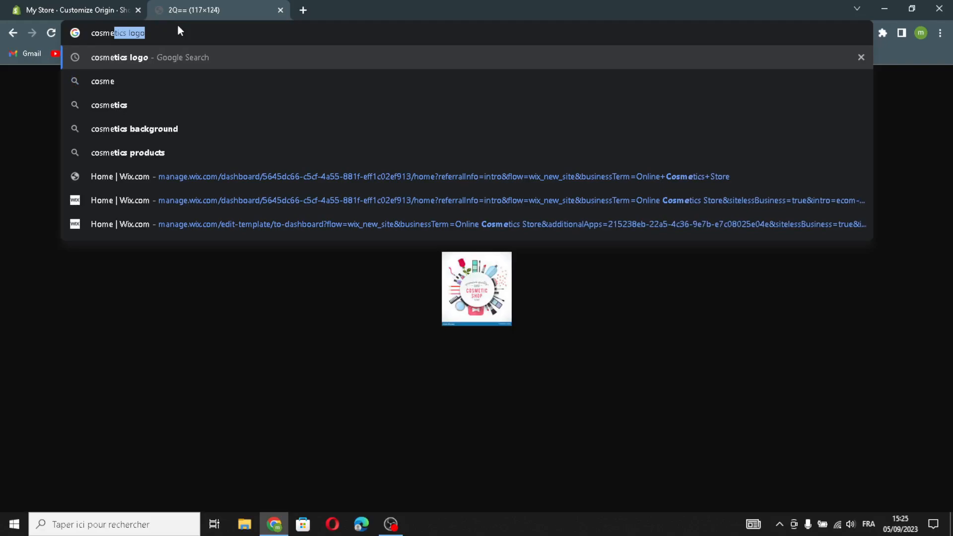
text(ti)
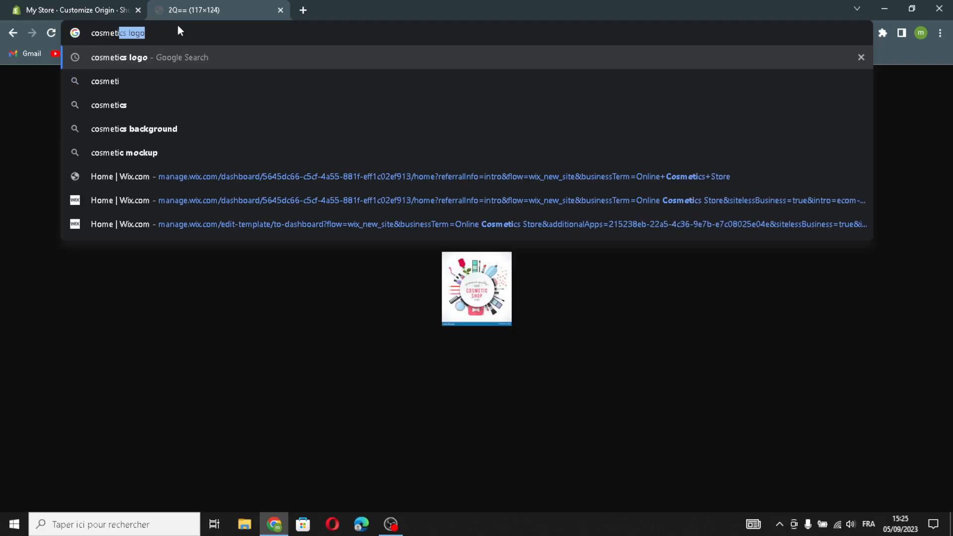
text(cs prod)
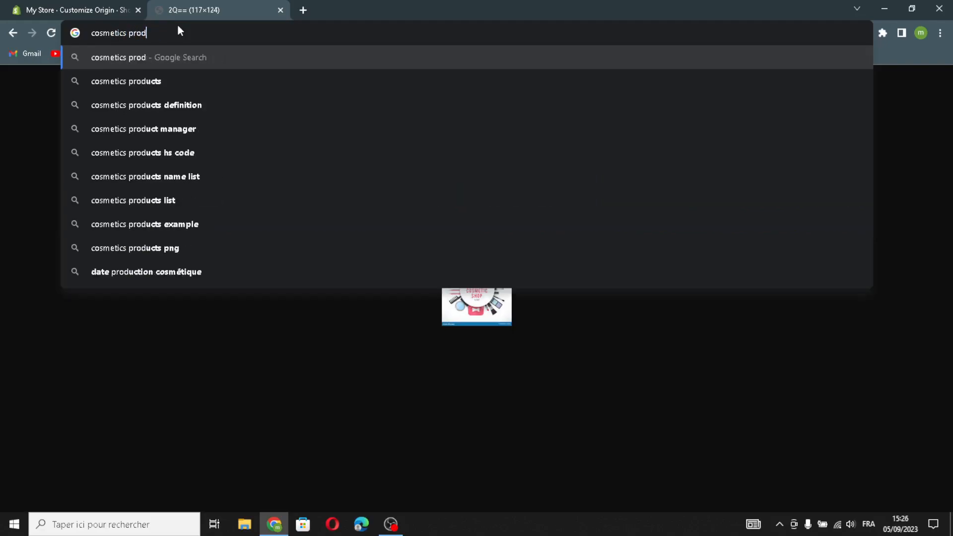
text(ucts)
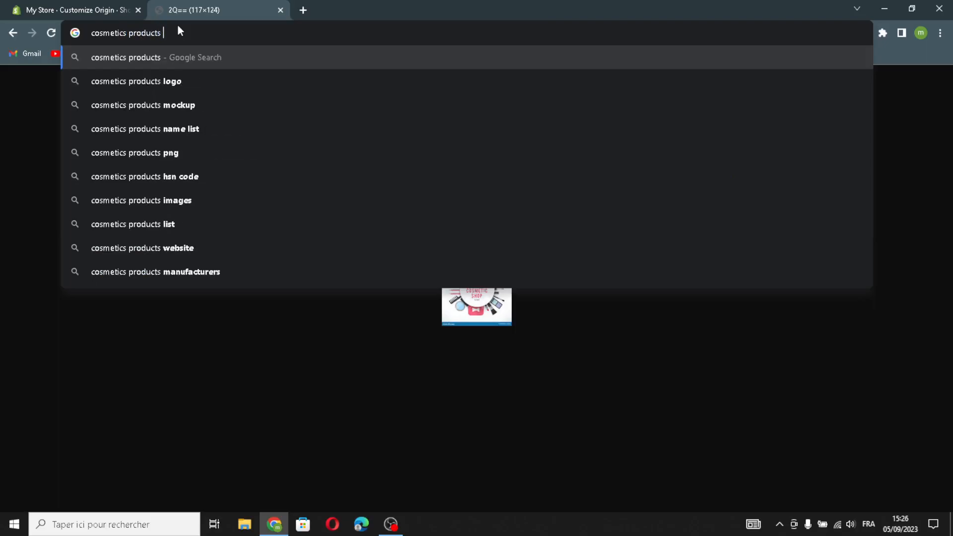
key(Return)
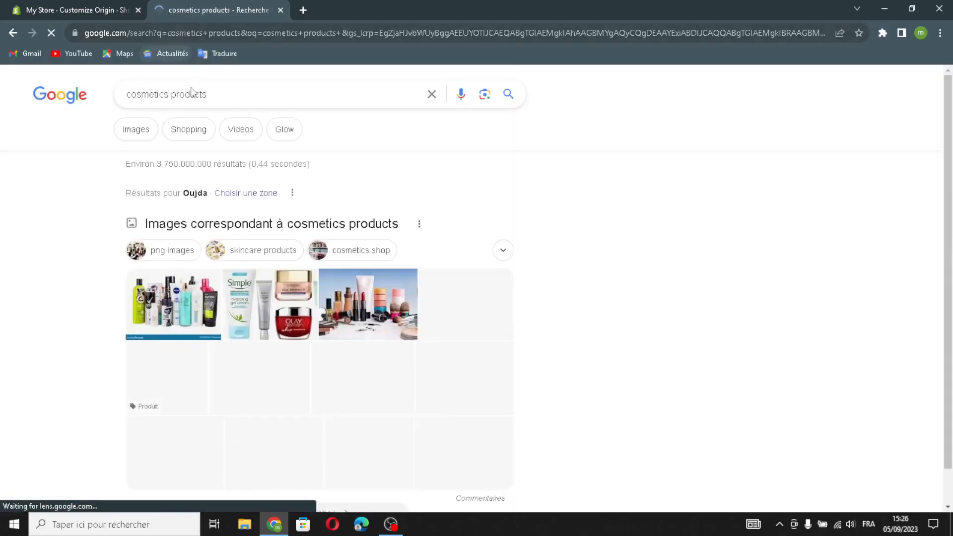
click(143, 138)
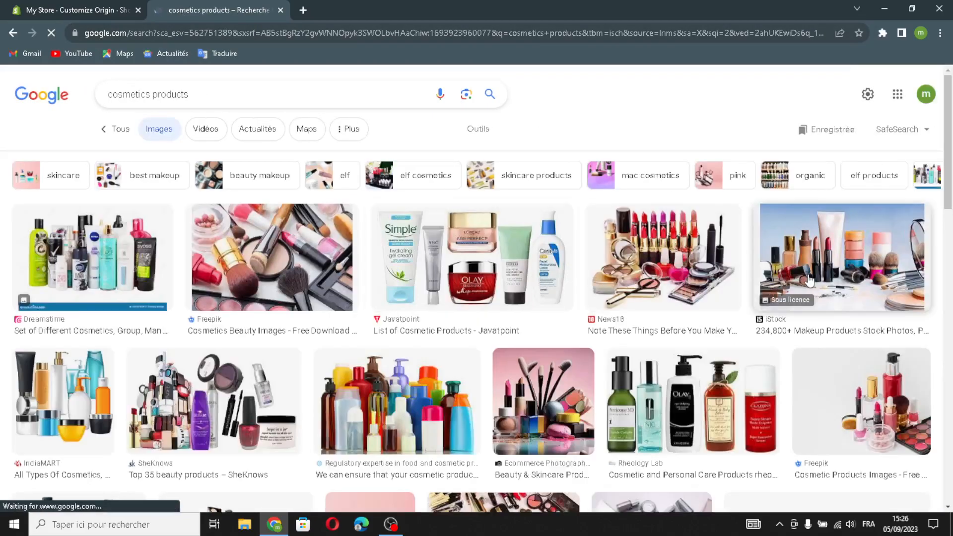
- Add the iStock makeup products photo from the image results as the first image of the Image banner section
drag(811, 280, 212, 14)
drag(437, 282, 111, 181)
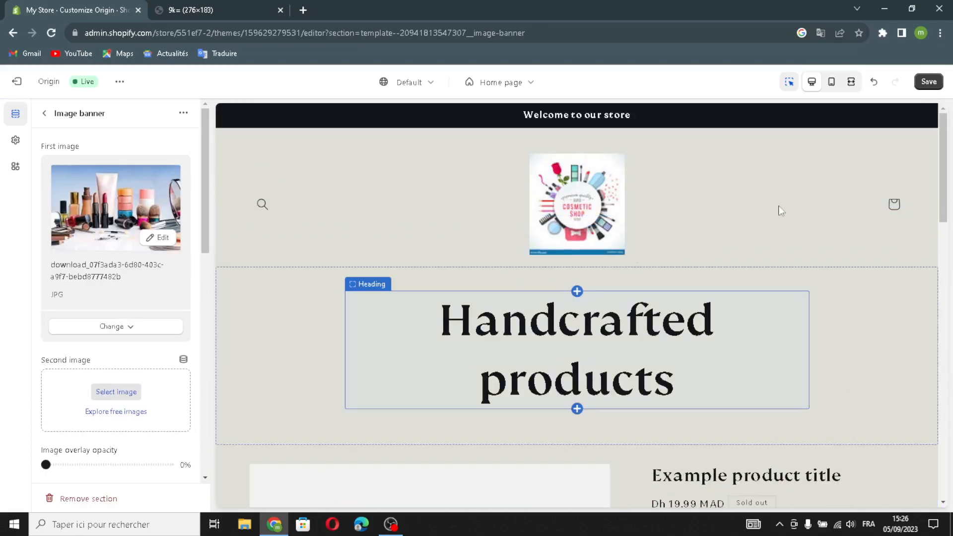
click(826, 196)
scroll(725, 326, down, 5)
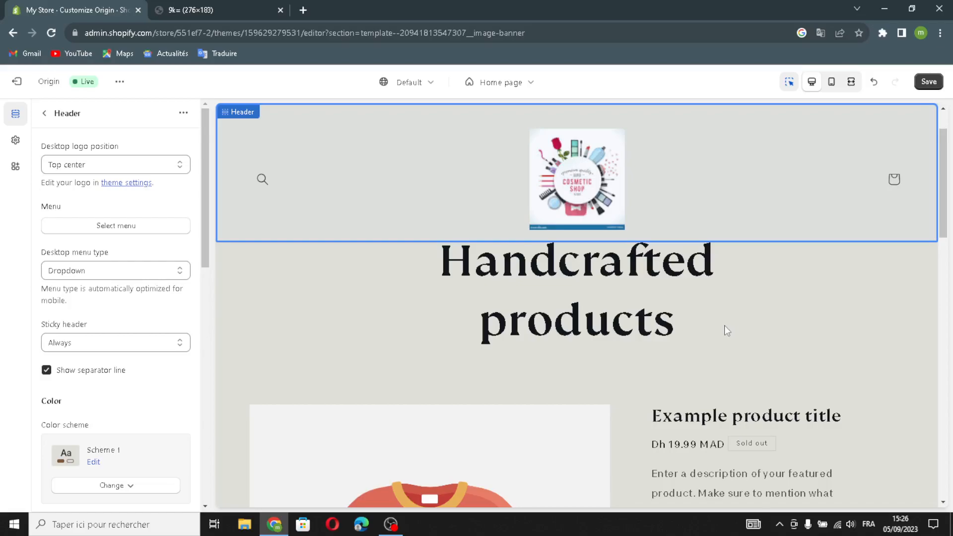
scroll(666, 317, up, 5)
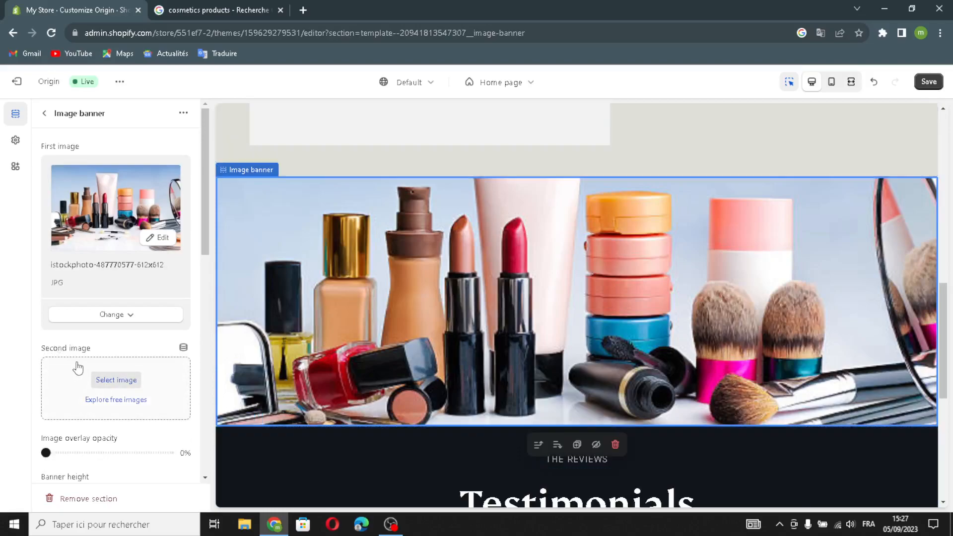
- Review the image banner's overlay opacity, height, content position, alignment and color scheme options, then return to the section list
scroll(73, 435, down, 1)
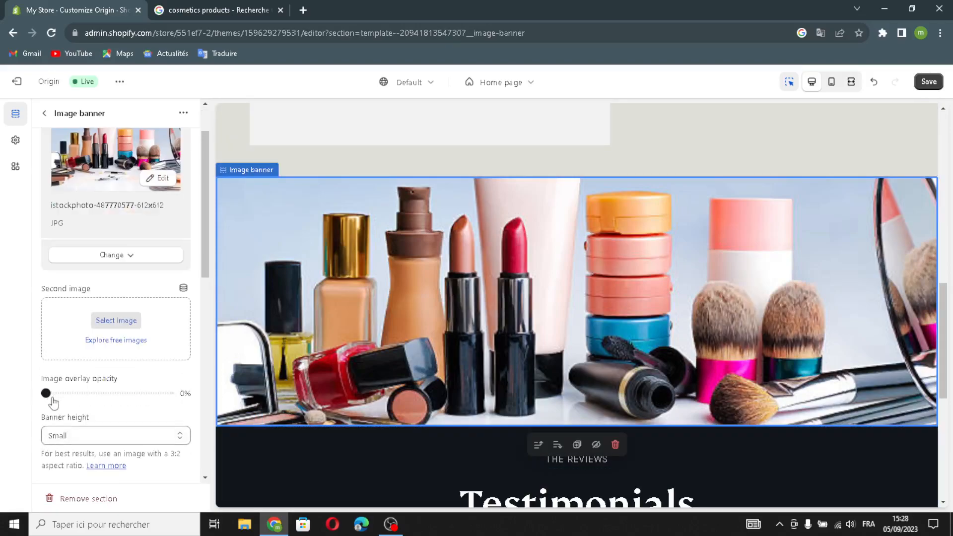
scroll(103, 412, down, 2)
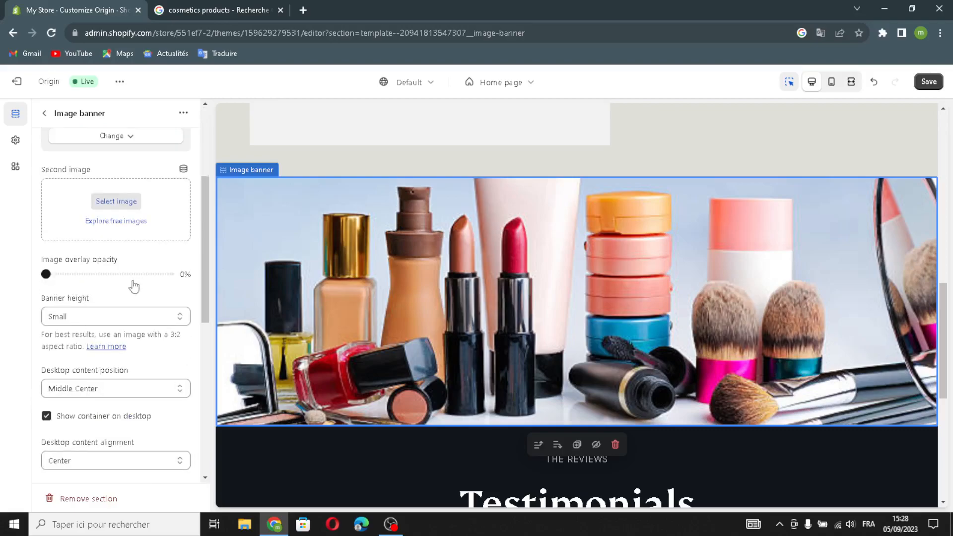
scroll(79, 312, down, 2)
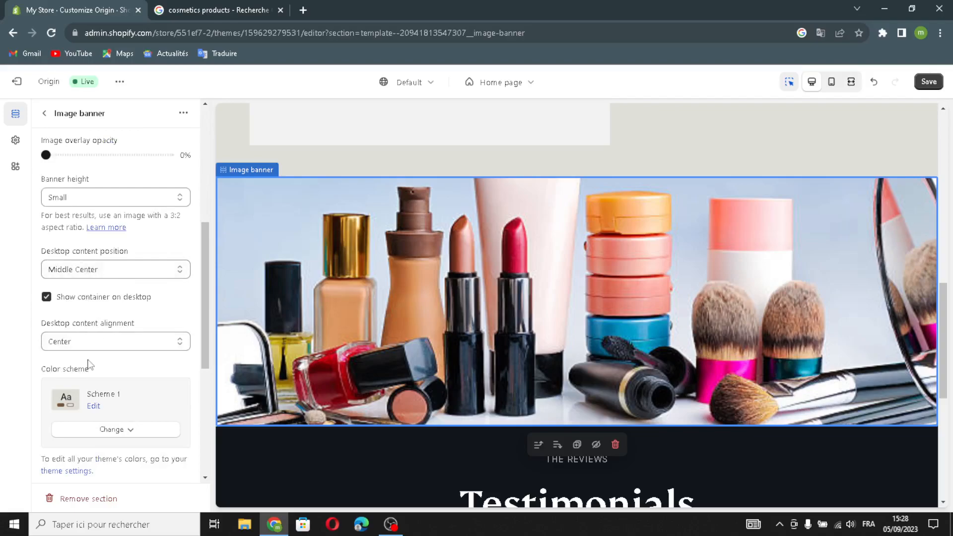
scroll(89, 365, down, 5)
scroll(76, 314, up, 1)
scroll(76, 315, up, 3)
click(44, 113)
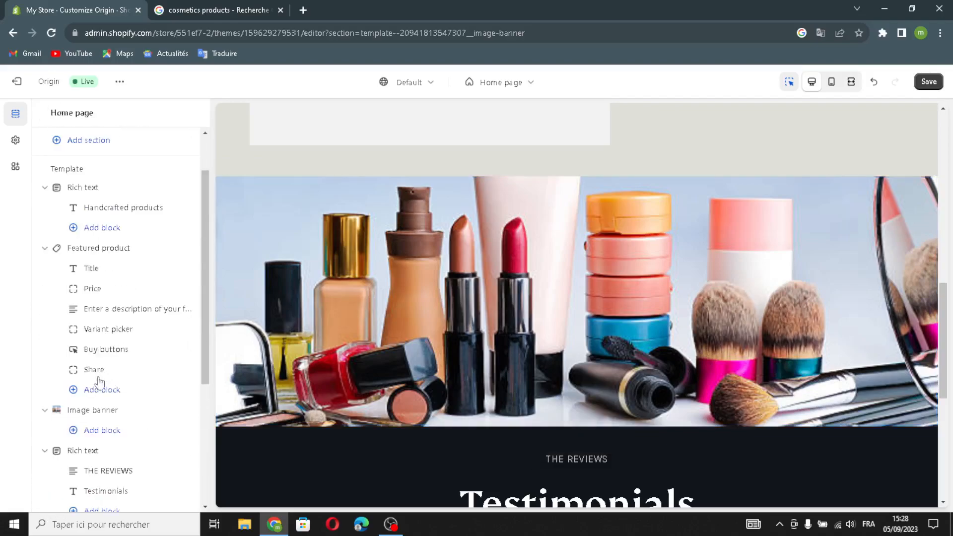
- Set the content alignment of the Rich text section with the reviews and Testimonials heading to Right
scroll(94, 393, down, 1)
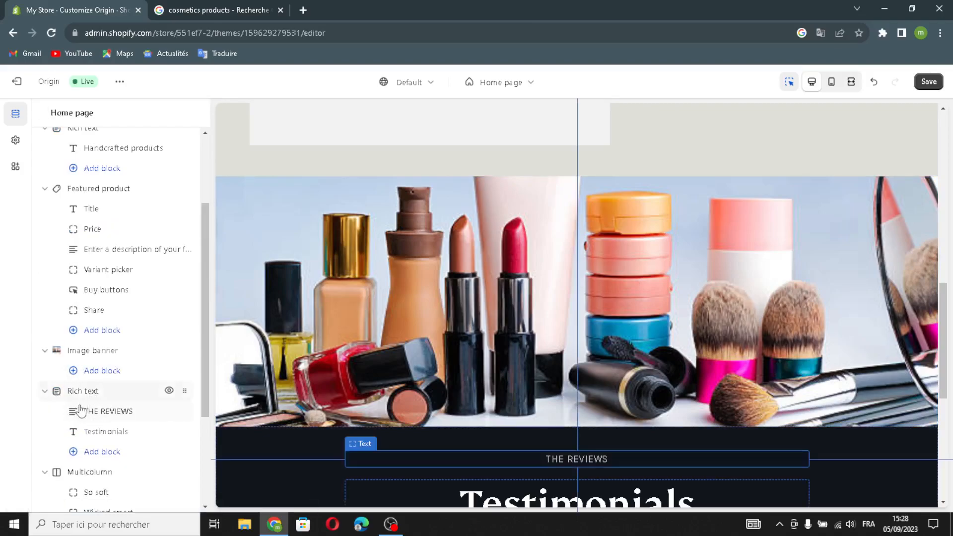
click(81, 410)
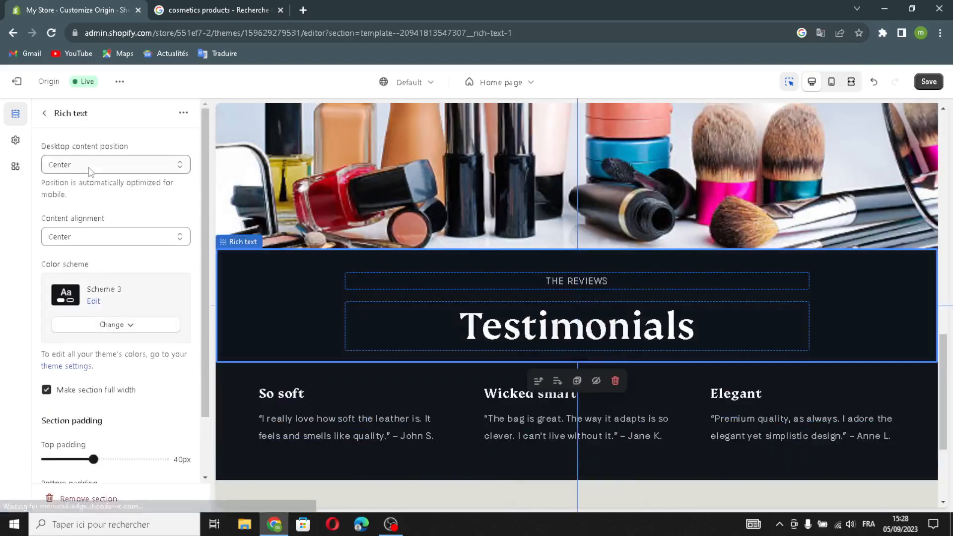
click(77, 232)
click(67, 240)
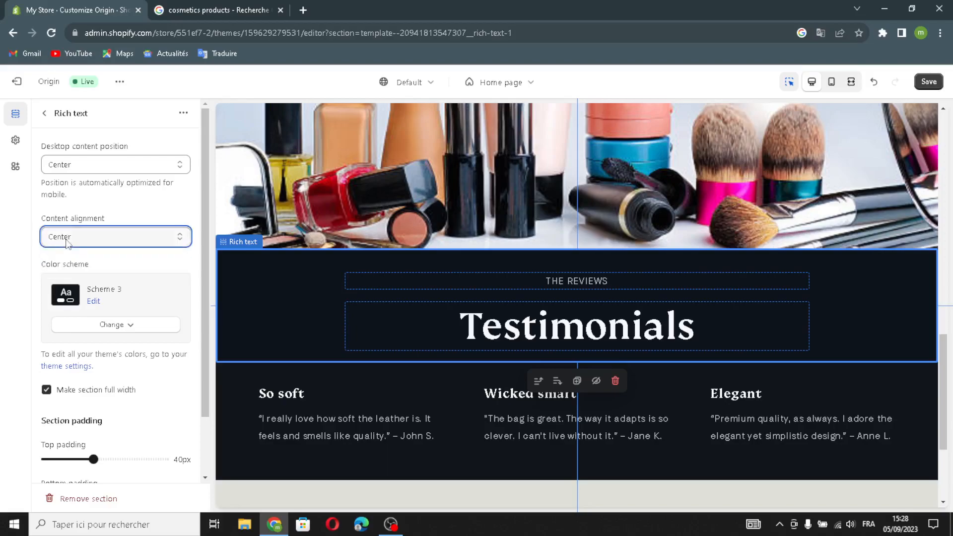
click(79, 244)
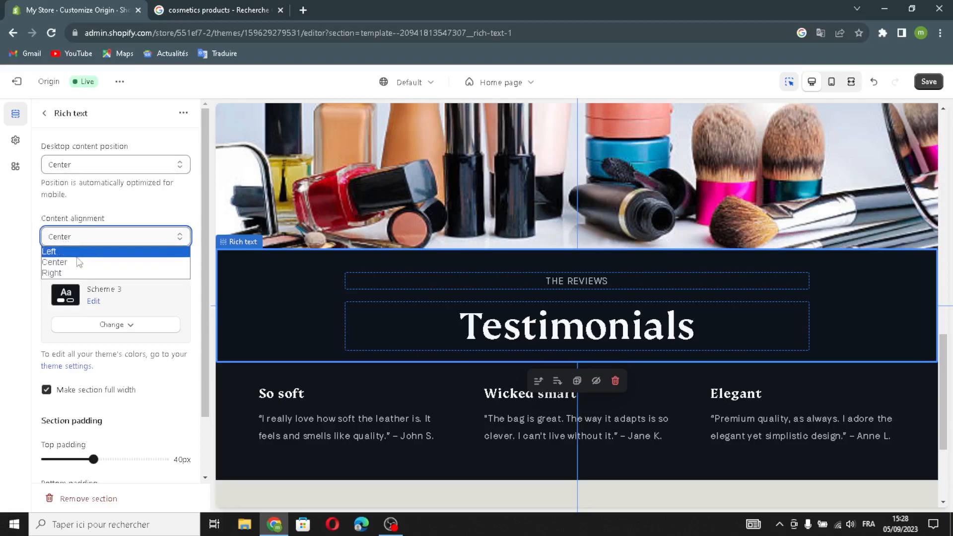
click(77, 263)
click(81, 238)
click(55, 273)
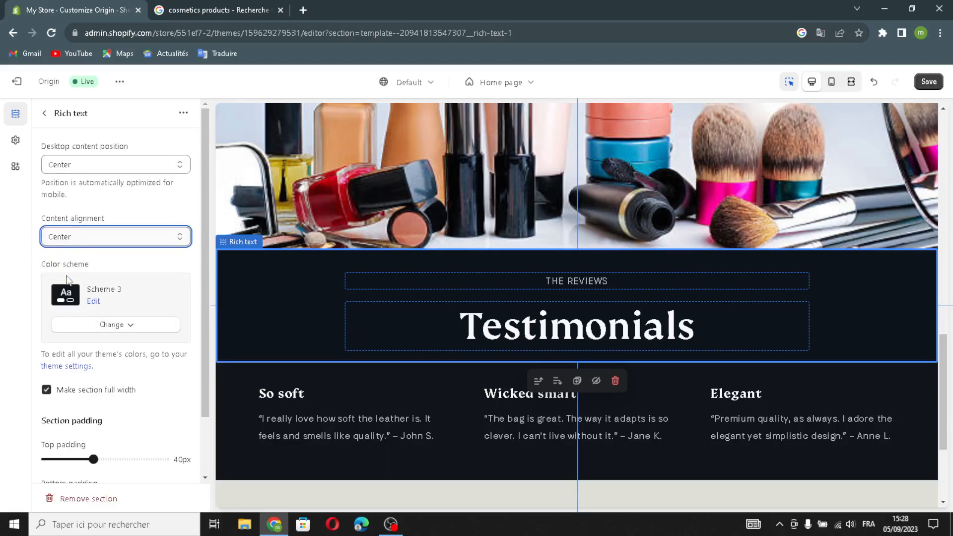
click(76, 239)
- Choose Right as the desktop content position of the Testimonials rich text section
click(77, 164)
click(77, 165)
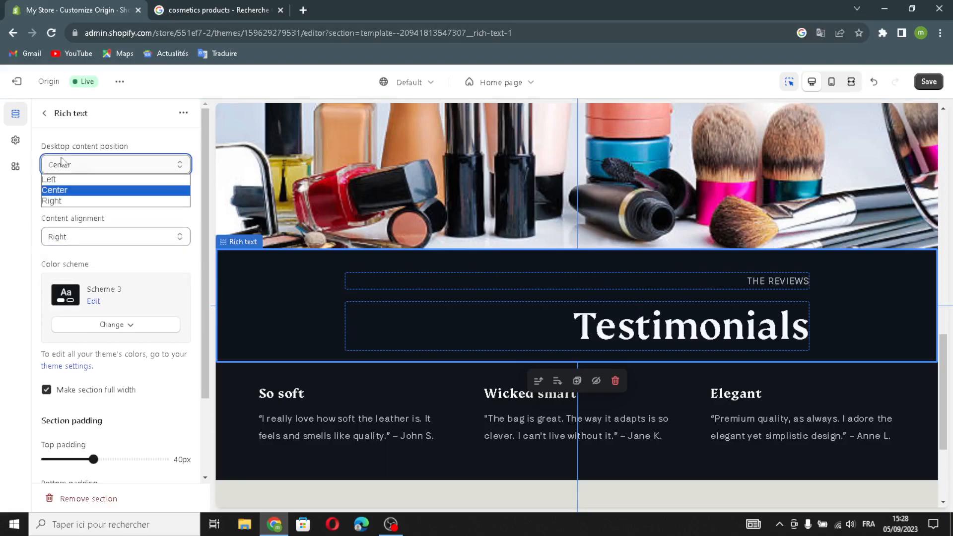
click(52, 201)
- Slightly increase the top and bottom padding of the Testimonials rich text section
scroll(128, 320, down, 2)
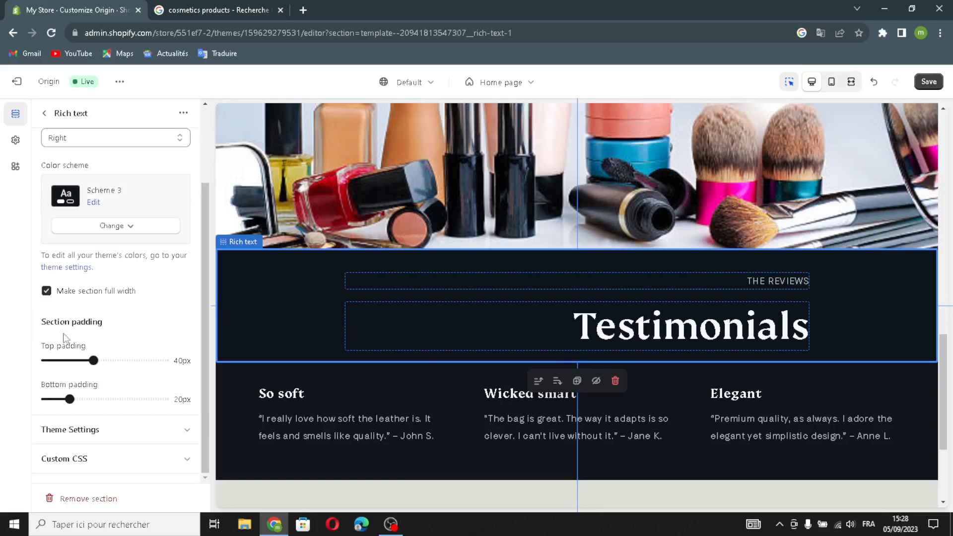
drag(92, 359, 103, 360)
drag(72, 400, 79, 399)
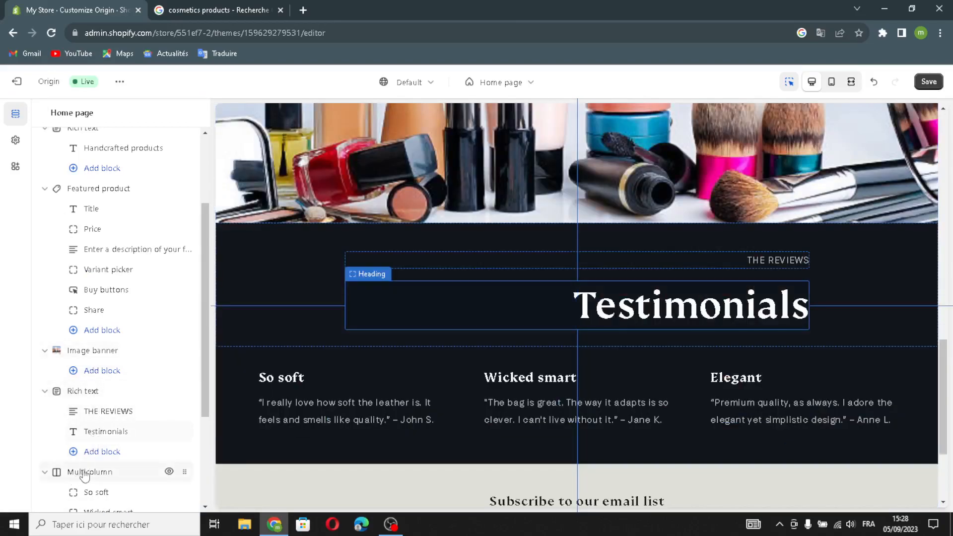
- Remove the Multicolumn section with the three customer reviews from the home page
click(85, 474)
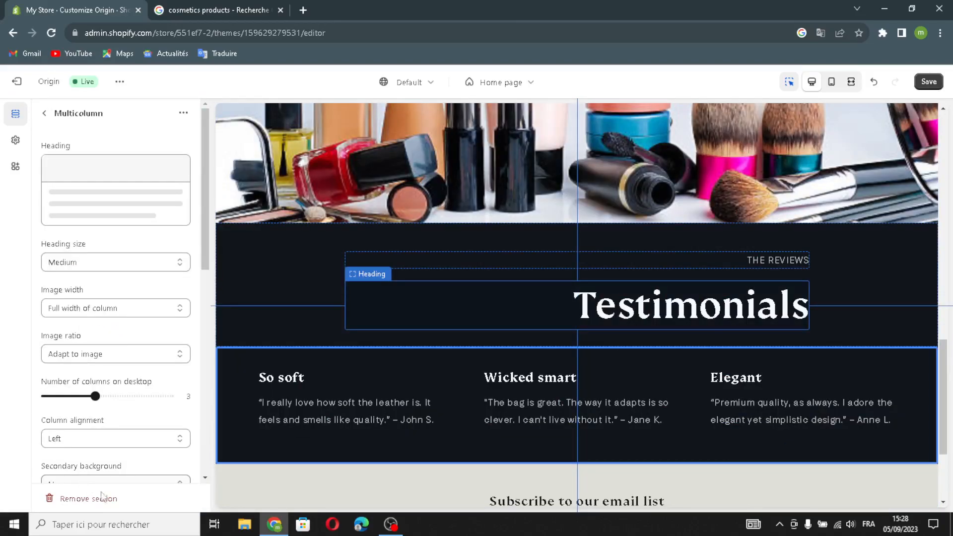
click(120, 500)
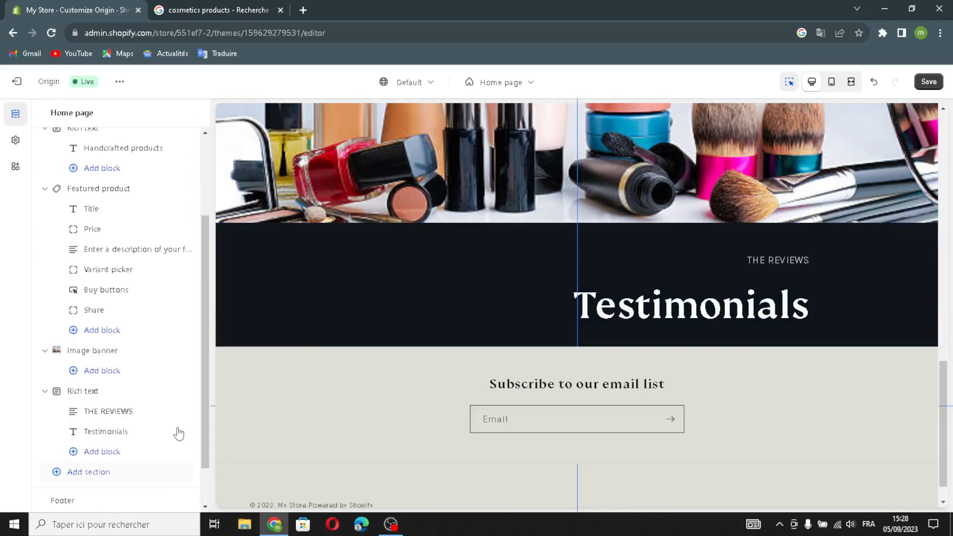
- Review the Footer section's settings, turn on the display of policy links, and return to the section list
scroll(140, 434, down, 1)
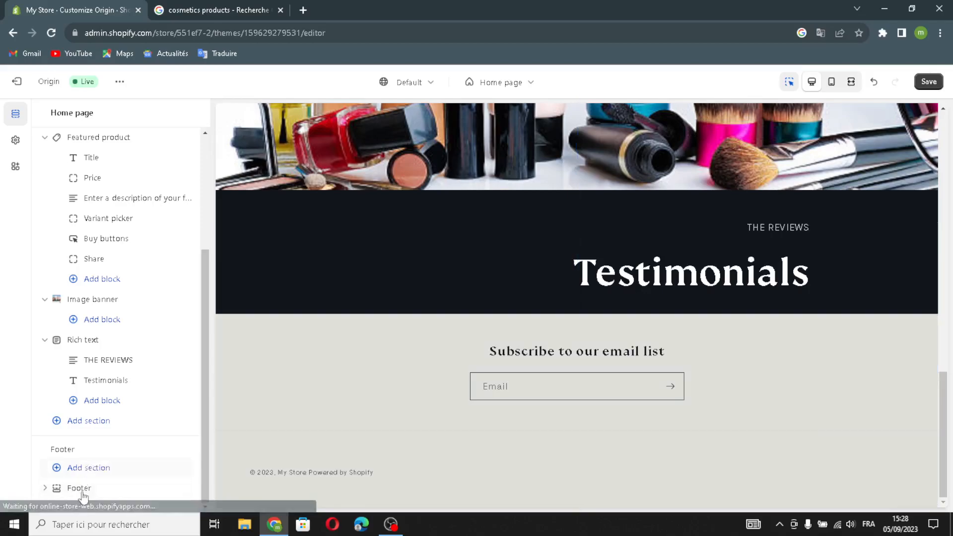
click(84, 490)
scroll(117, 442, down, 1)
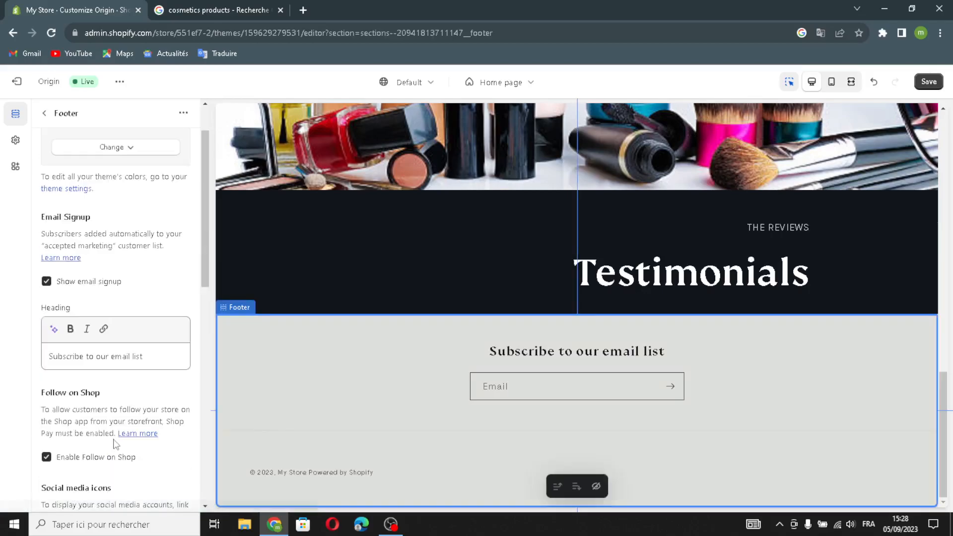
scroll(115, 443, down, 1)
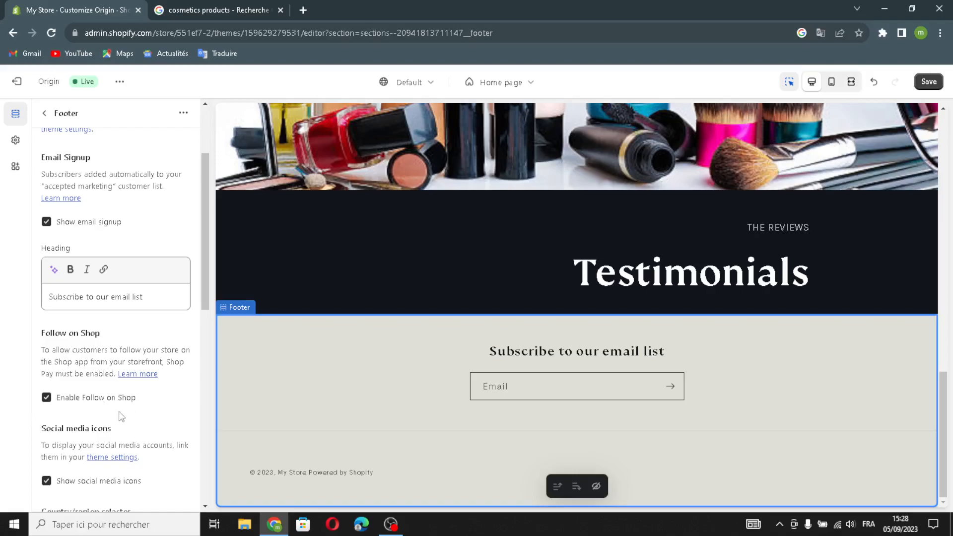
scroll(73, 486, down, 2)
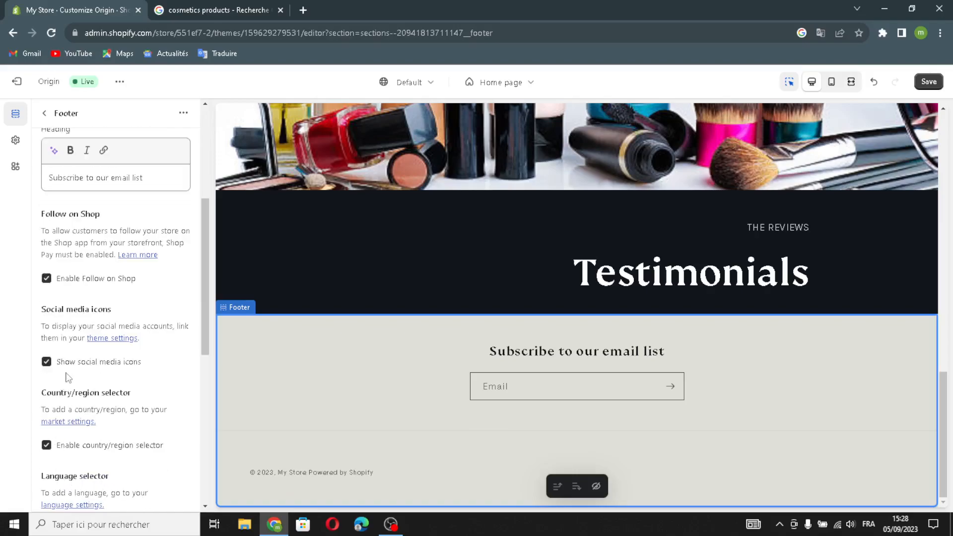
scroll(75, 437, down, 3)
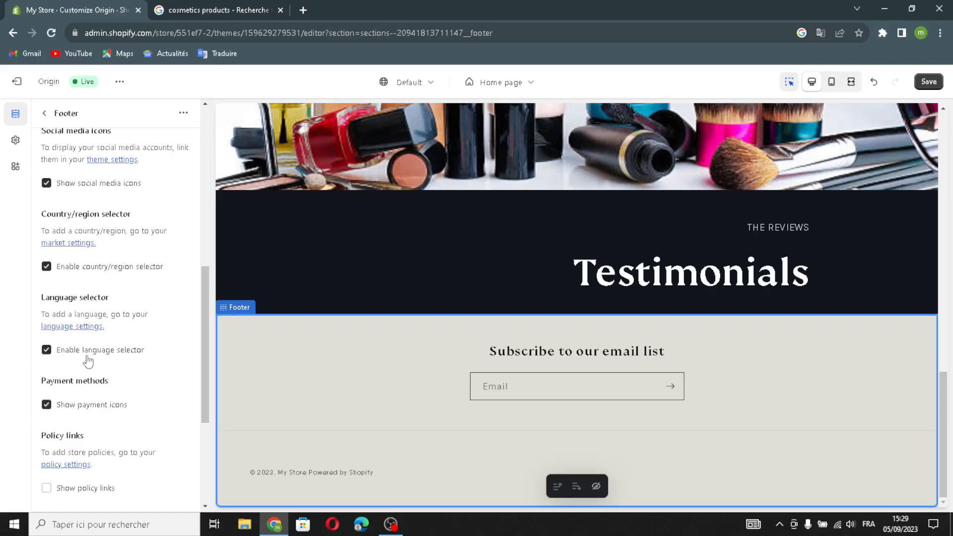
scroll(93, 449, down, 2)
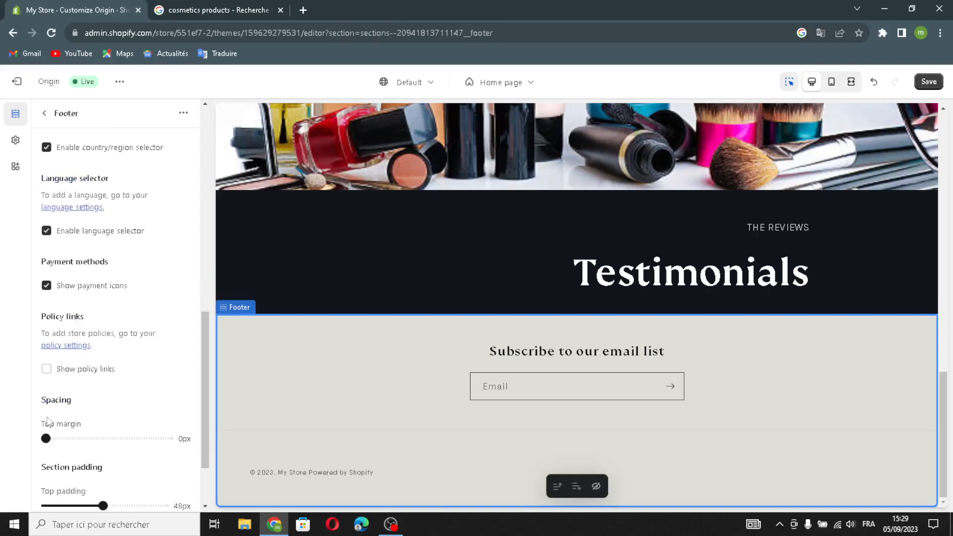
click(78, 376)
scroll(124, 422, down, 2)
scroll(138, 445, up, 9)
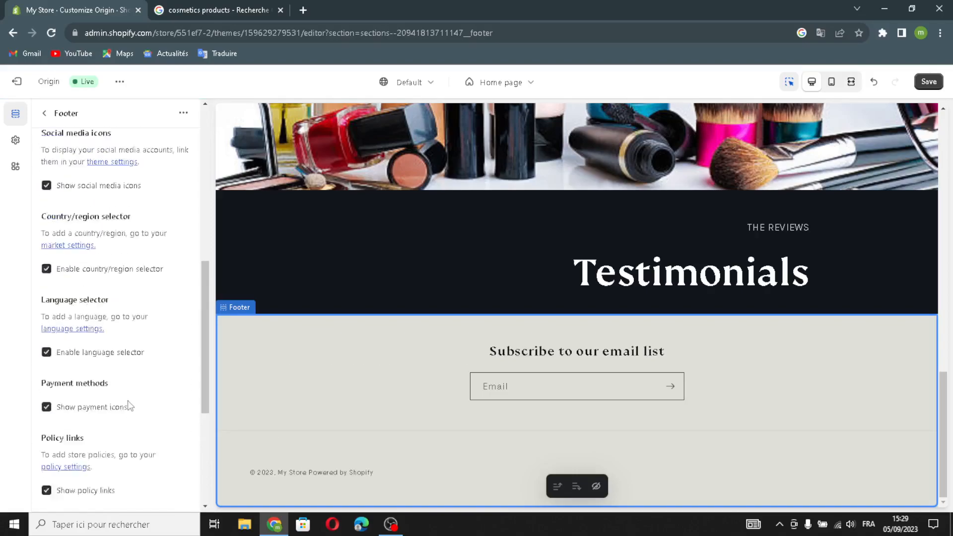
scroll(130, 406, up, 2)
click(45, 113)
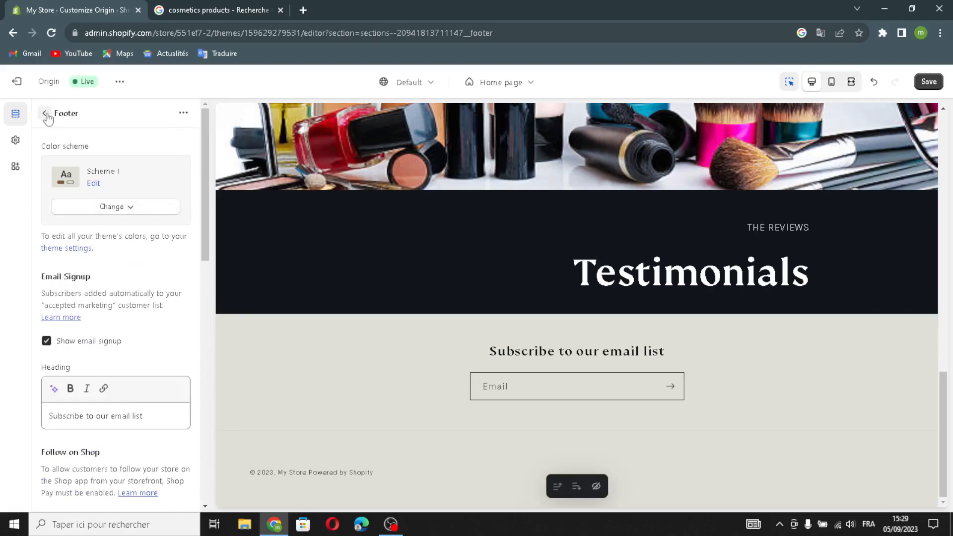
click(90, 301)
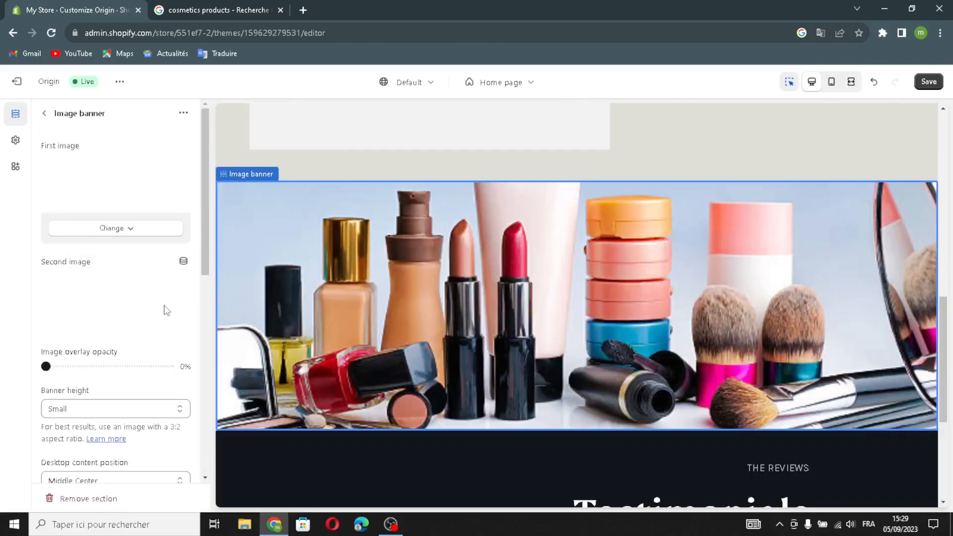
click(44, 113)
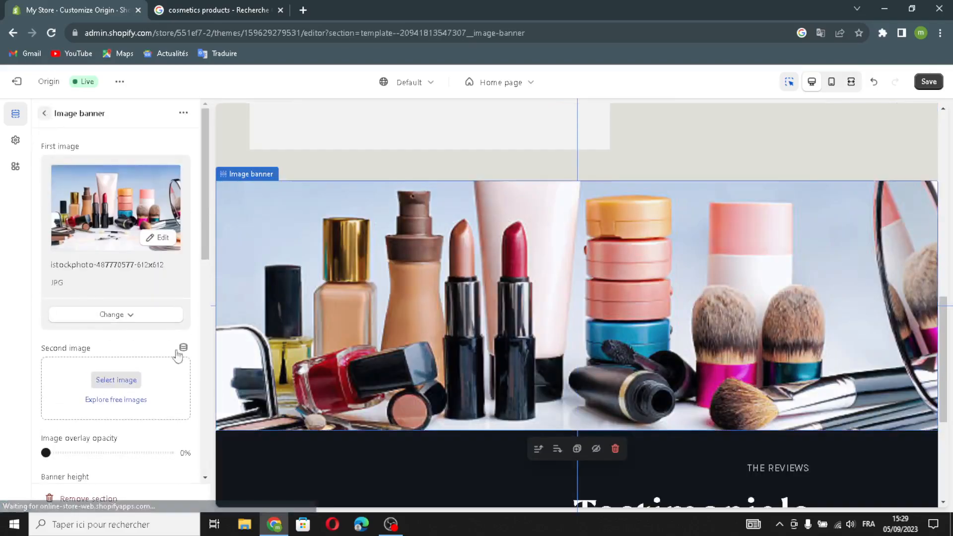
click(117, 301)
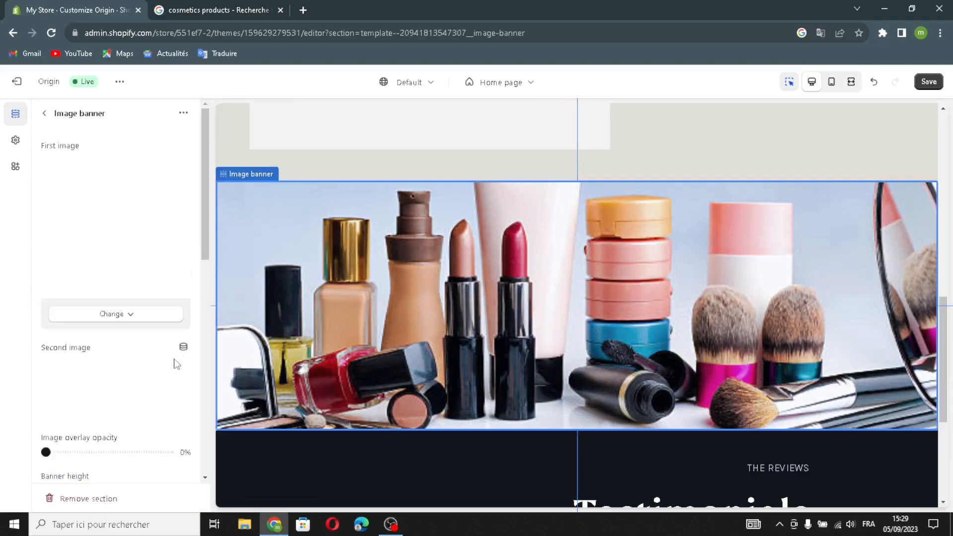
click(44, 113)
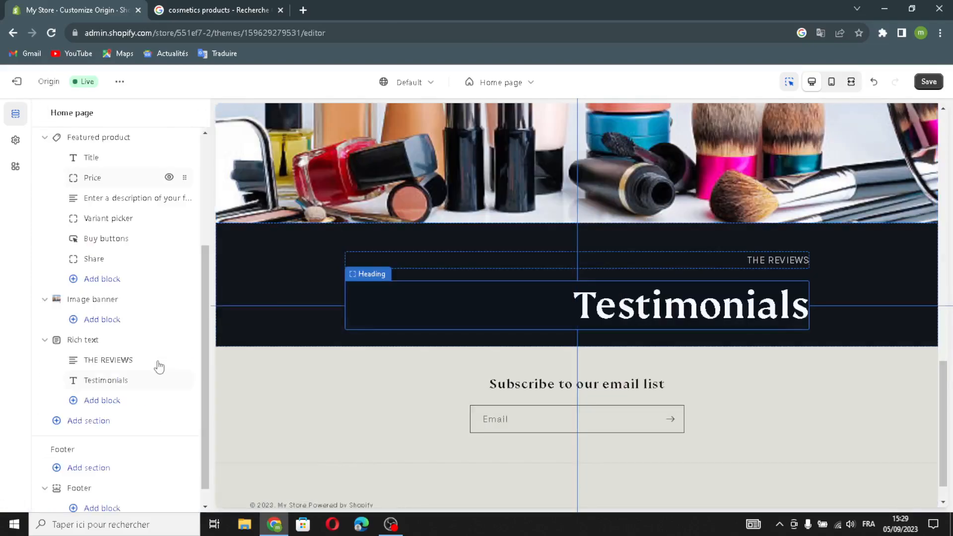
- Move the Testimonials rich text section directly above the Featured product section and save the home page
drag(185, 340, 126, 219)
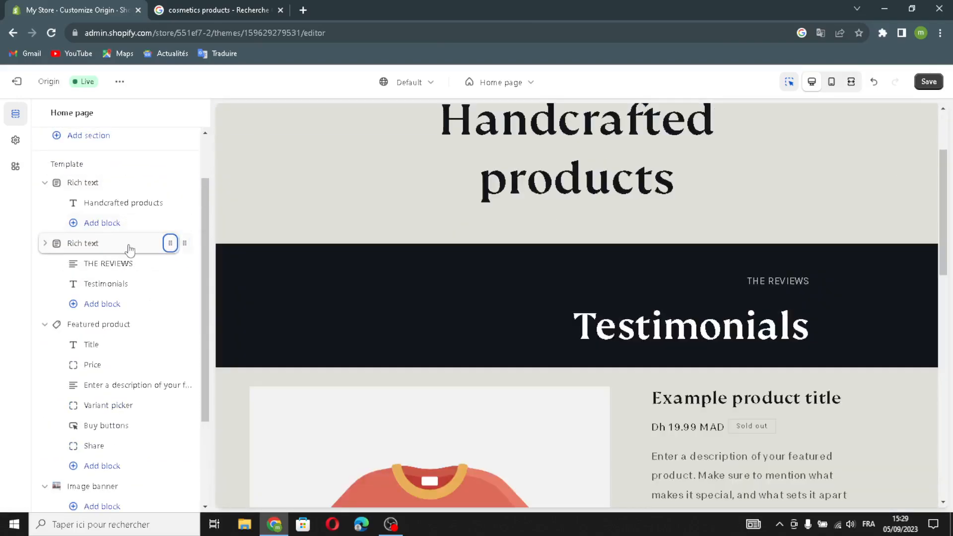
scroll(110, 345, down, 3)
scroll(434, 291, down, 6)
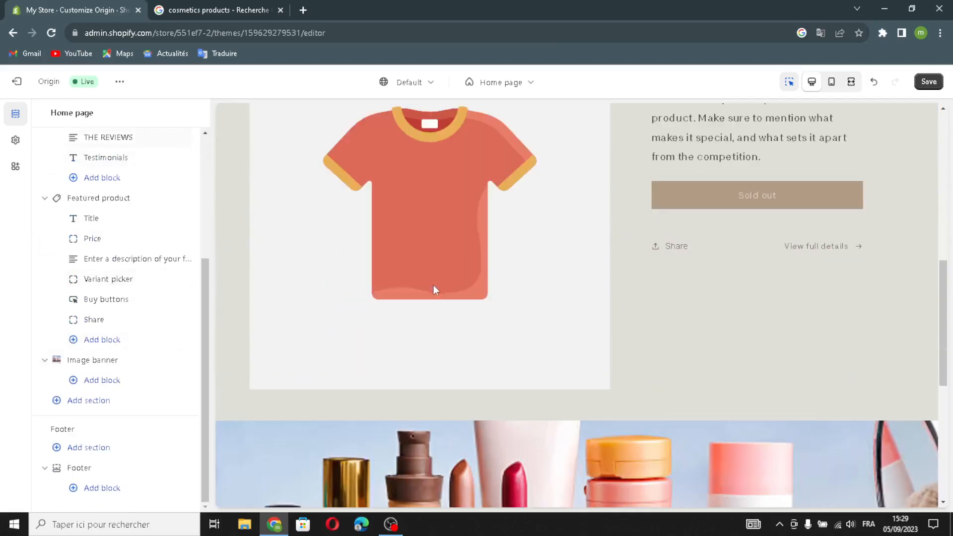
scroll(433, 290, down, 6)
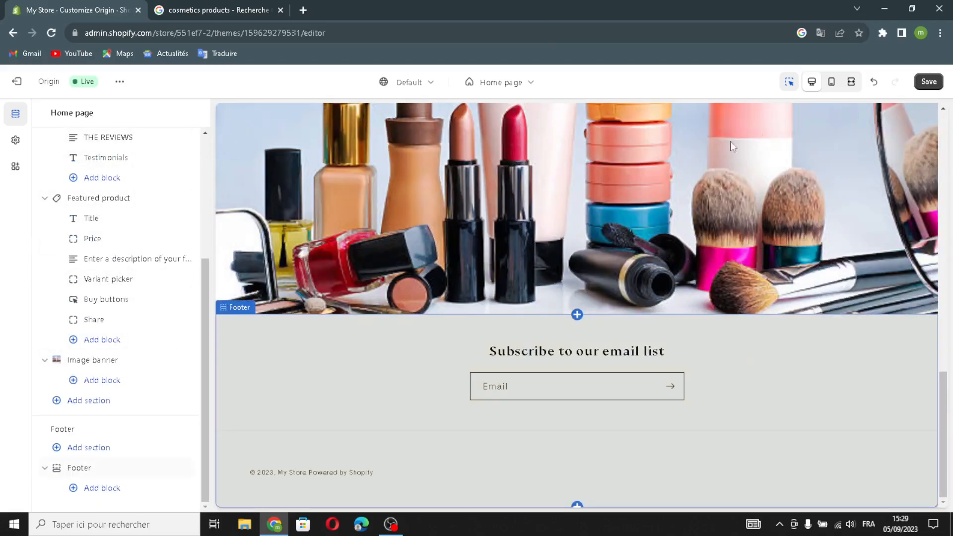
click(928, 82)
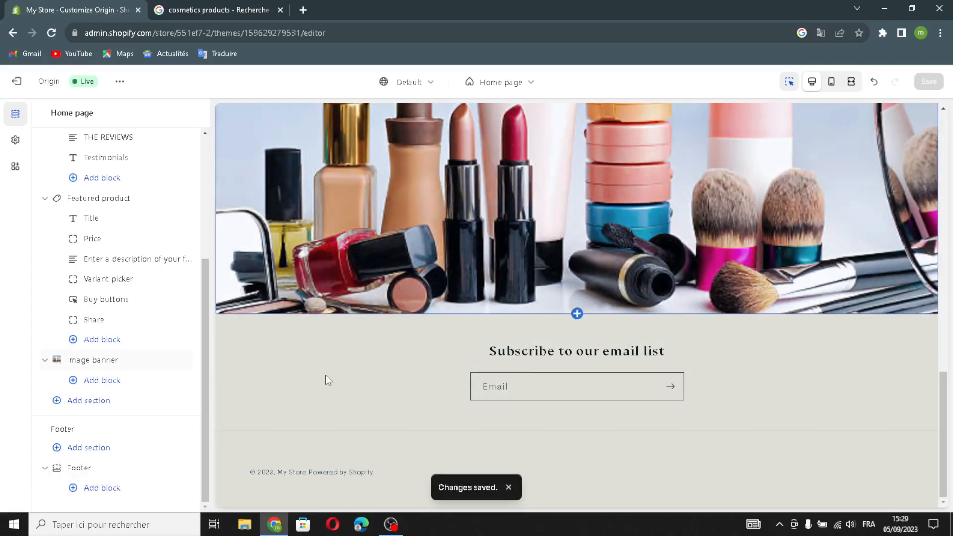
- Leave the theme editor for the admin home page and mark the setup guide's Name your store task as complete
click(16, 82)
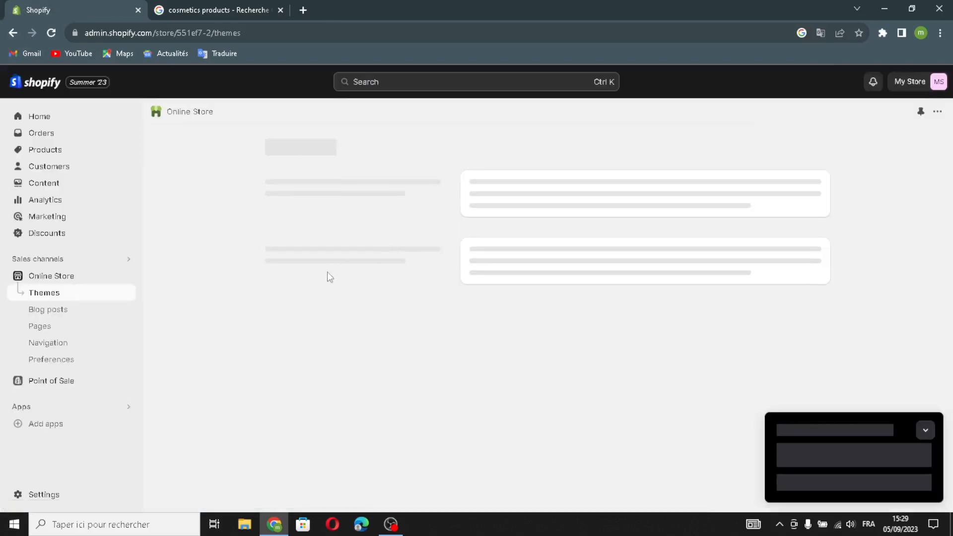
click(27, 116)
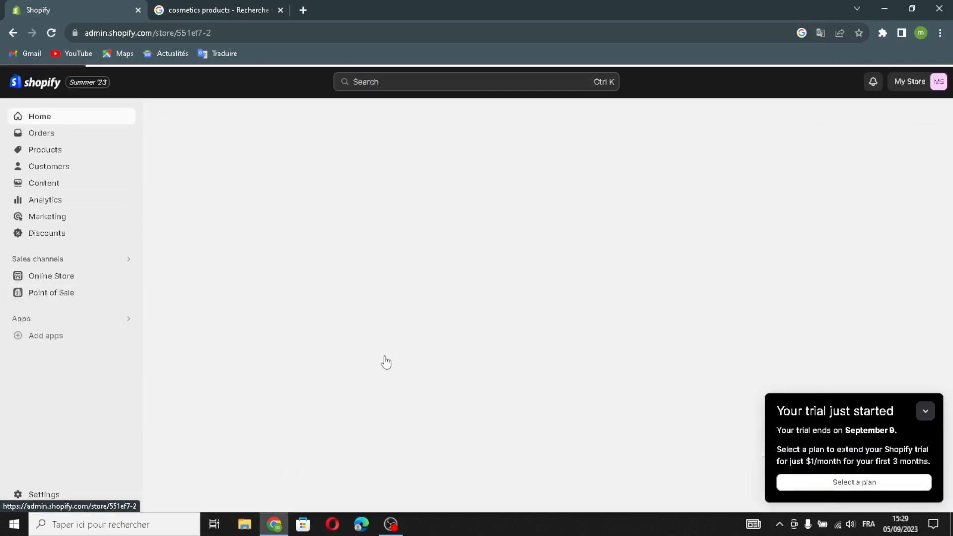
click(431, 440)
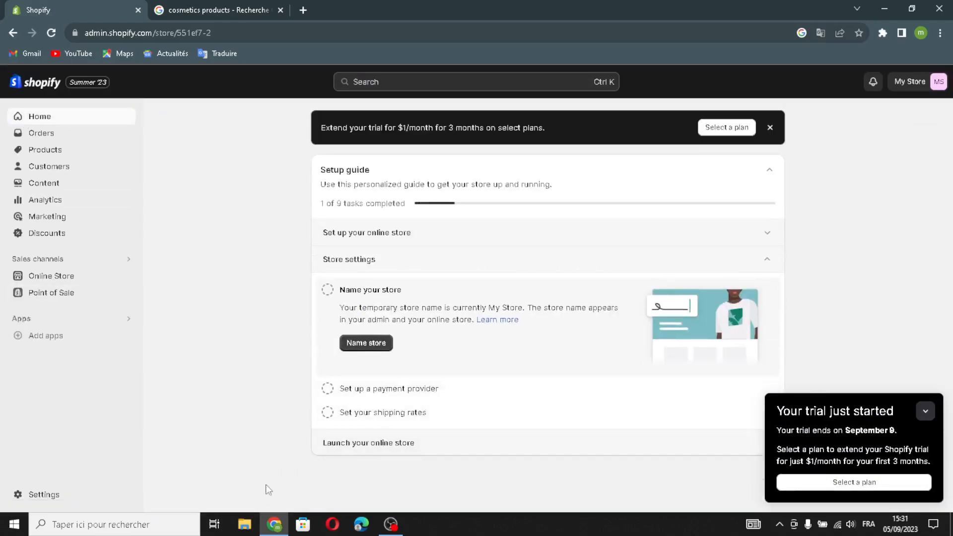
click(327, 290)
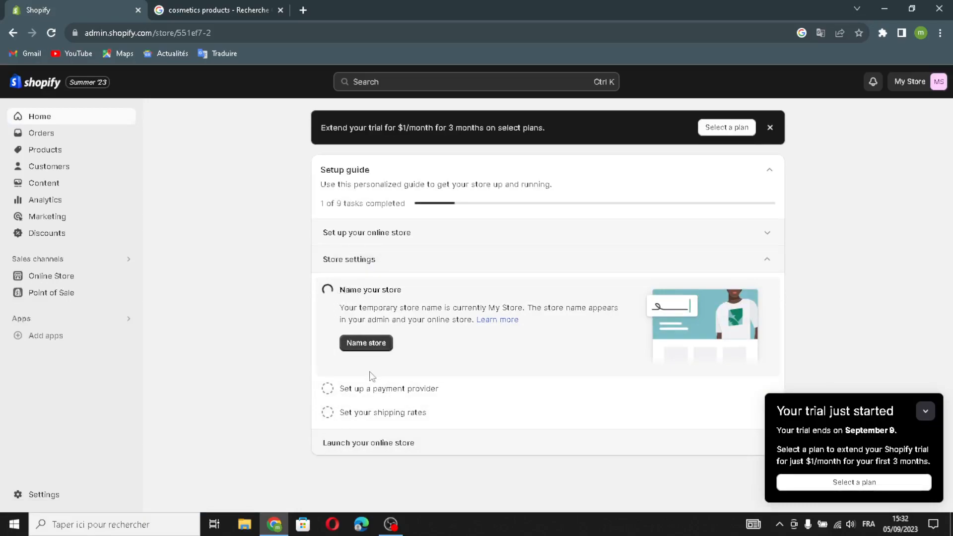
- Look through the Store details settings from the store name task, down to the order ID format, and close the settings
click(359, 349)
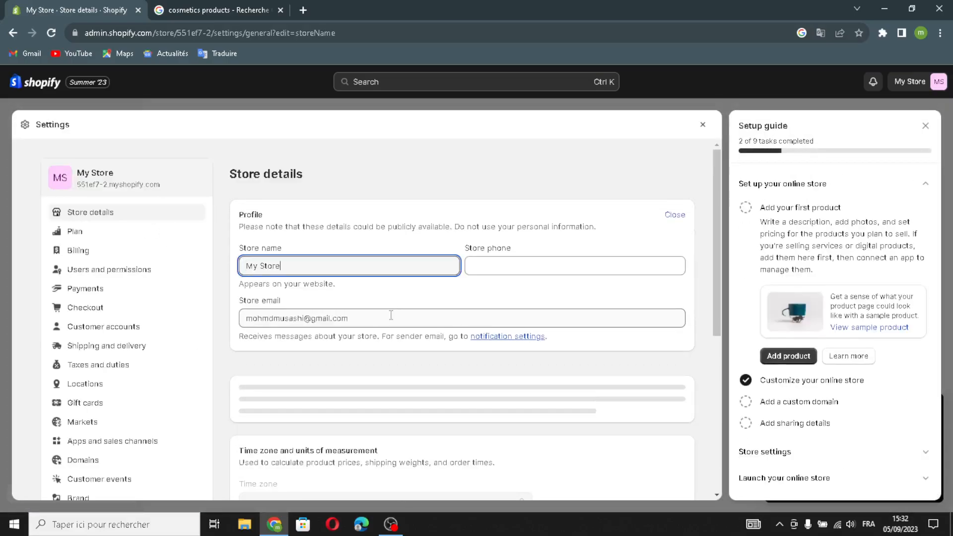
click(500, 266)
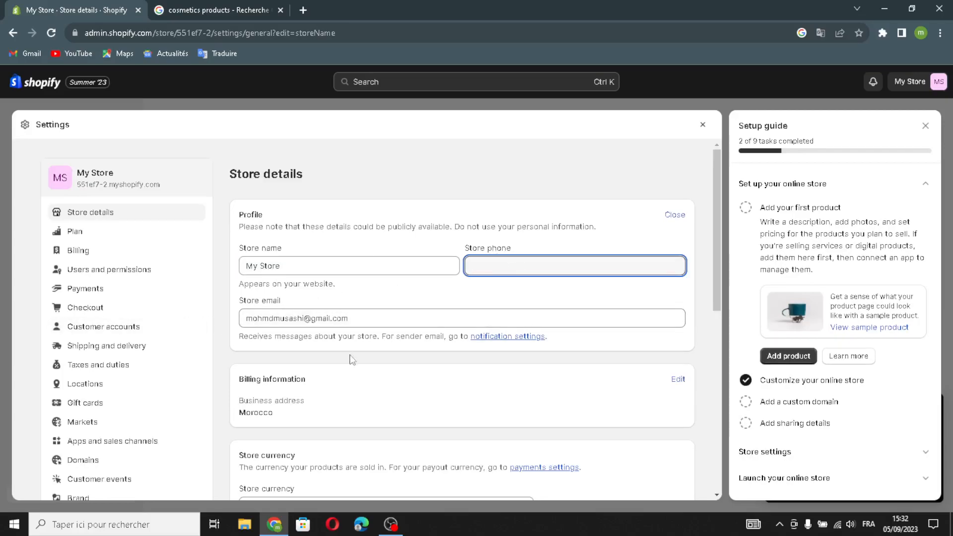
scroll(350, 401, down, 8)
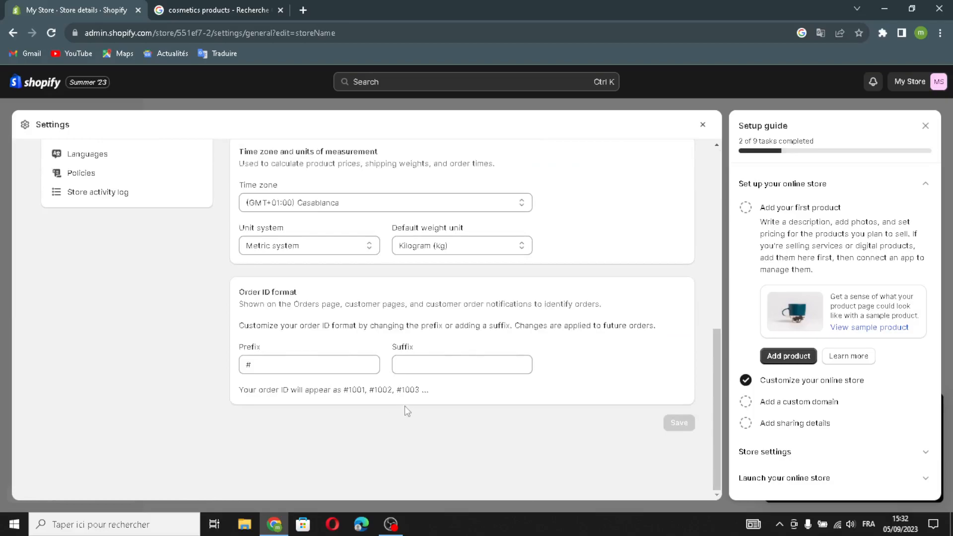
scroll(404, 406, up, 8)
click(702, 124)
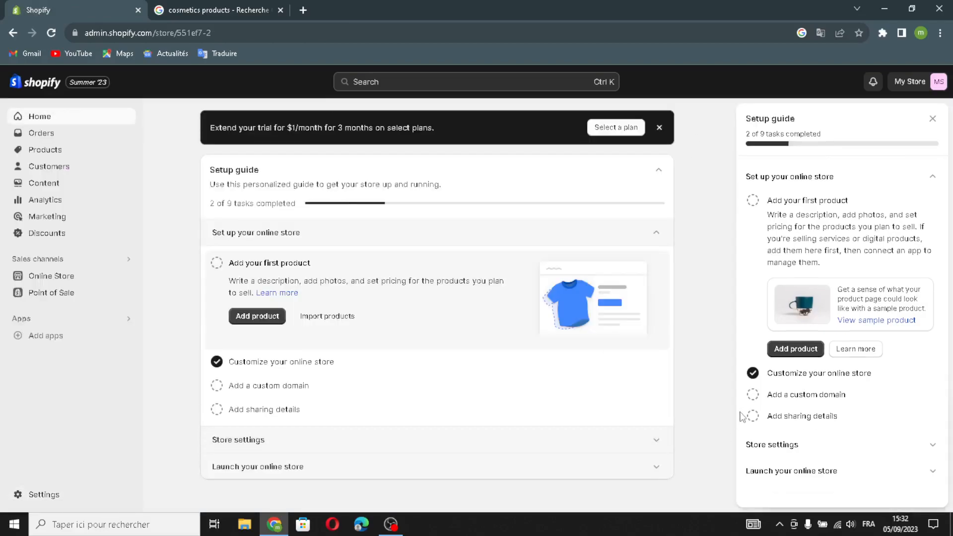
- Mark the Add a custom domain task as complete, view the Launch your online store tasks, and close the side setup guide
click(753, 395)
click(784, 478)
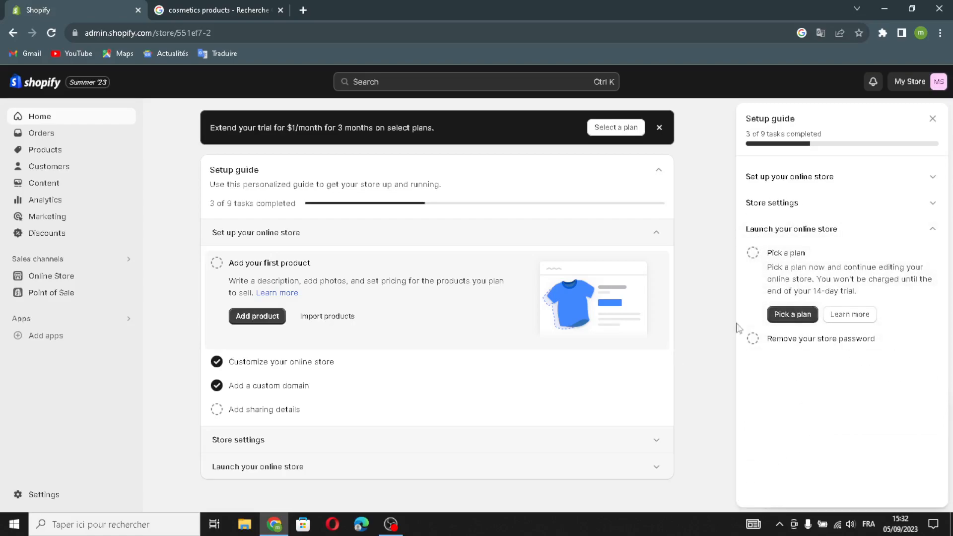
click(929, 124)
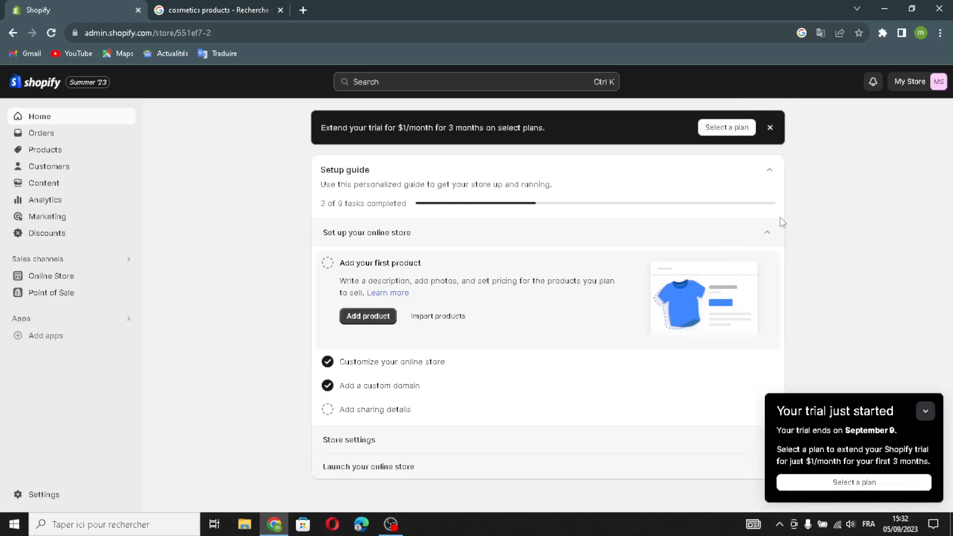